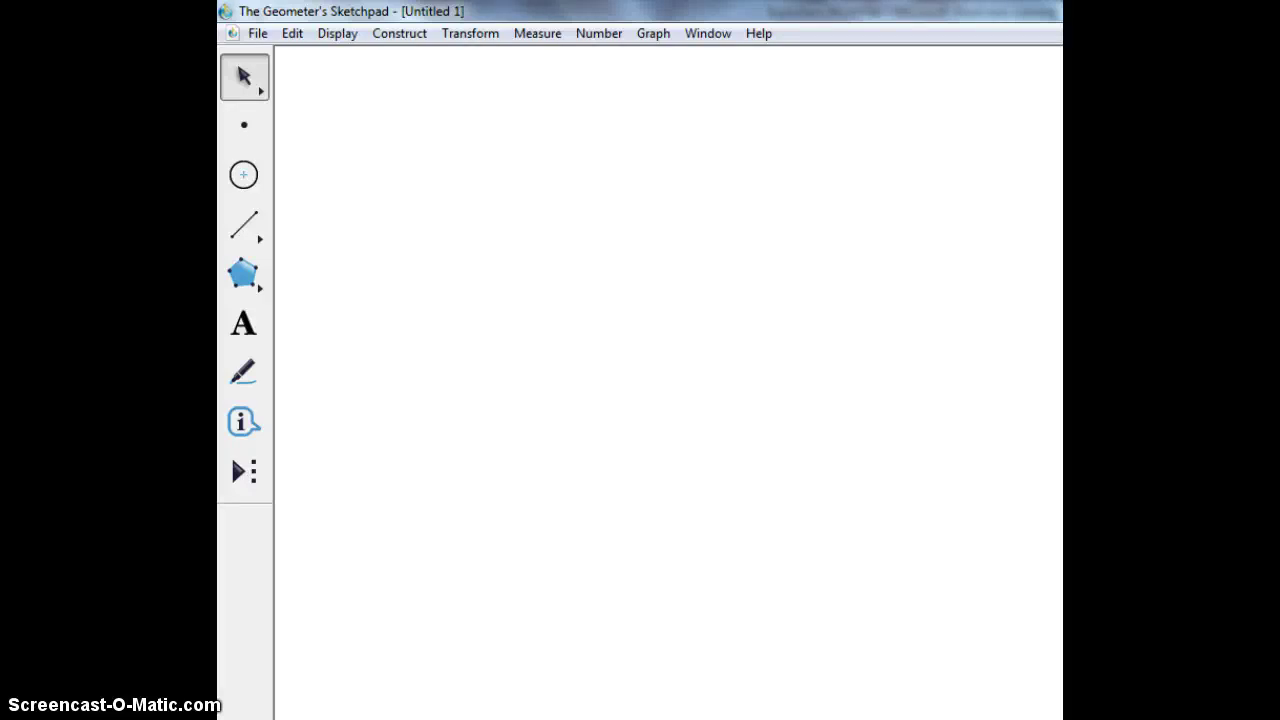
Step: Draw a triangle from three connected straightedge segments and label its lower-left vertex A
{"action": "left_click", "coordinate": [244, 222]}
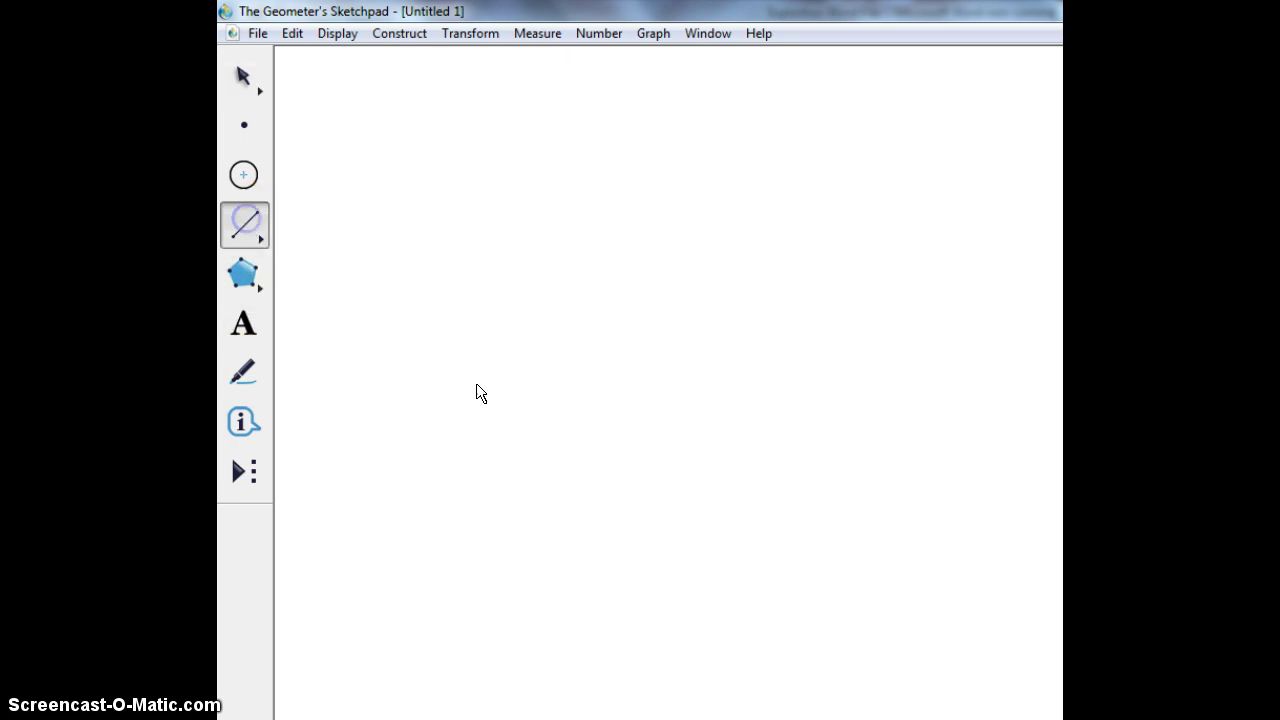
{"action": "mouse_move", "coordinate": [400, 377]}
{"action": "left_mouse_down"}
{"action": "mouse_move", "coordinate": [606, 101]}
{"action": "mouse_move", "coordinate": [781, 419]}
{"action": "mouse_move", "coordinate": [400, 377]}
{"action": "left_mouse_up"}
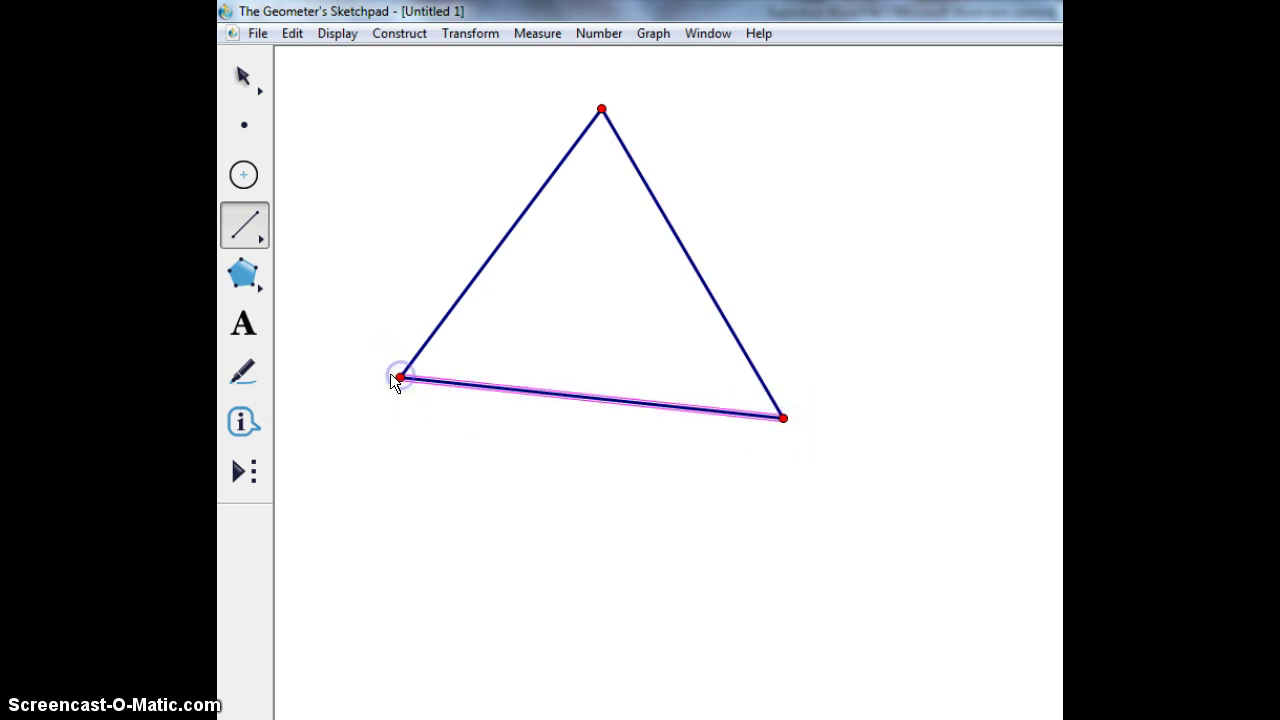
{"action": "left_click", "coordinate": [243, 322]}
Step: Label the triangle's vertices A (left), B (top) and C (right)
{"action": "left_click", "coordinate": [399, 378]}
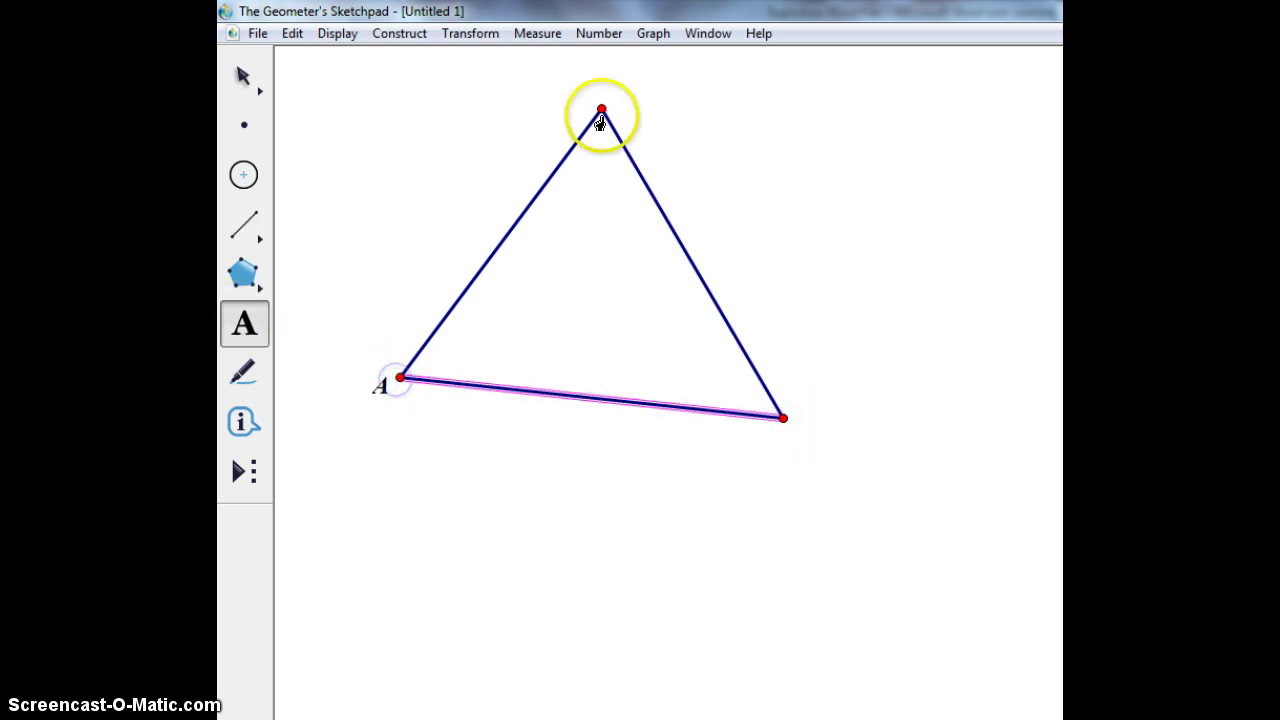
{"action": "left_click", "coordinate": [601, 112]}
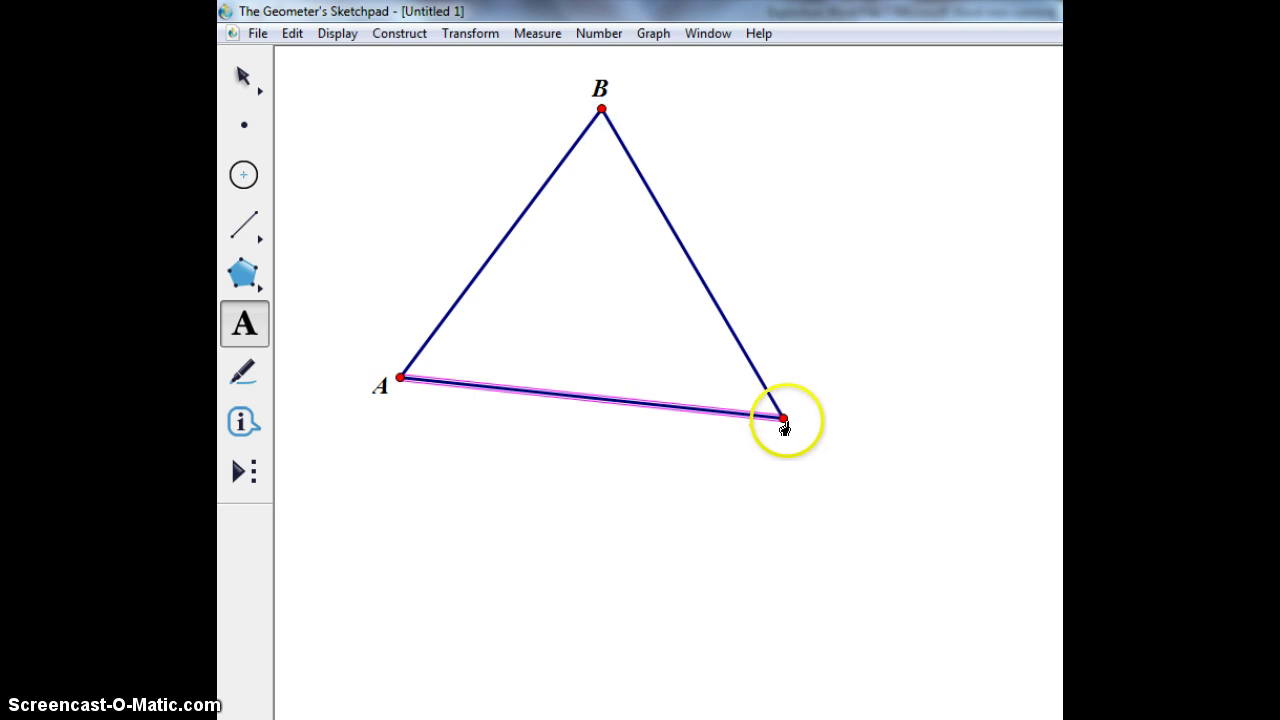
{"action": "left_click", "coordinate": [783, 419]}
Step: Construct the midpoints of sides AB, BC and AC
{"action": "left_click", "coordinate": [243, 76]}
{"action": "left_click", "coordinate": [420, 209]}
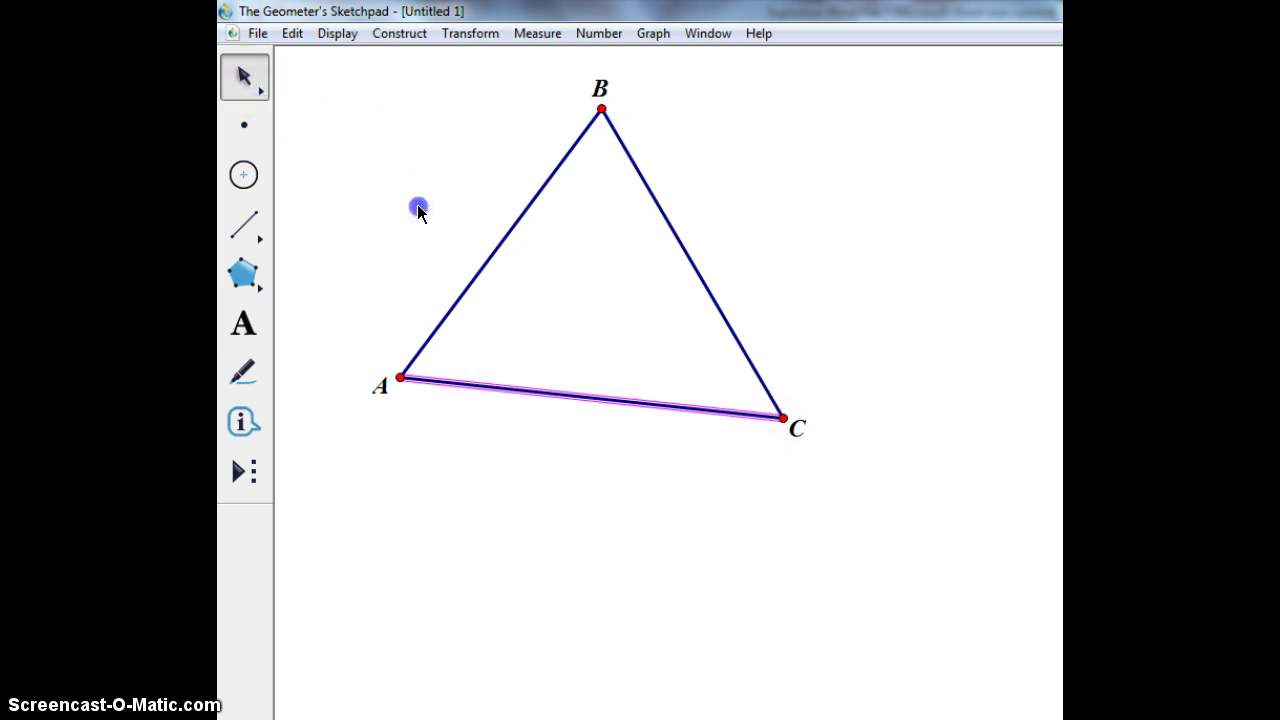
{"action": "left_click", "coordinate": [490, 252]}
{"action": "left_click", "coordinate": [380, 33]}
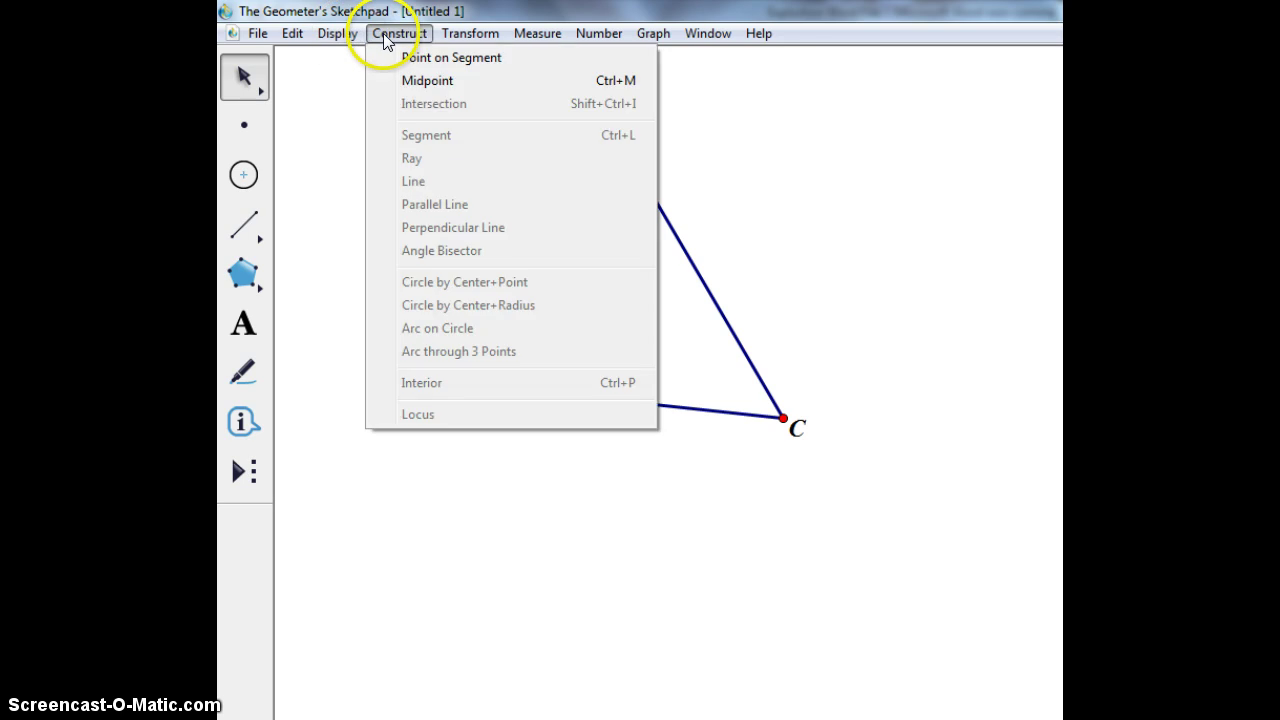
{"action": "left_click", "coordinate": [398, 80]}
{"action": "left_click", "coordinate": [766, 243]}
{"action": "left_click", "coordinate": [694, 277]}
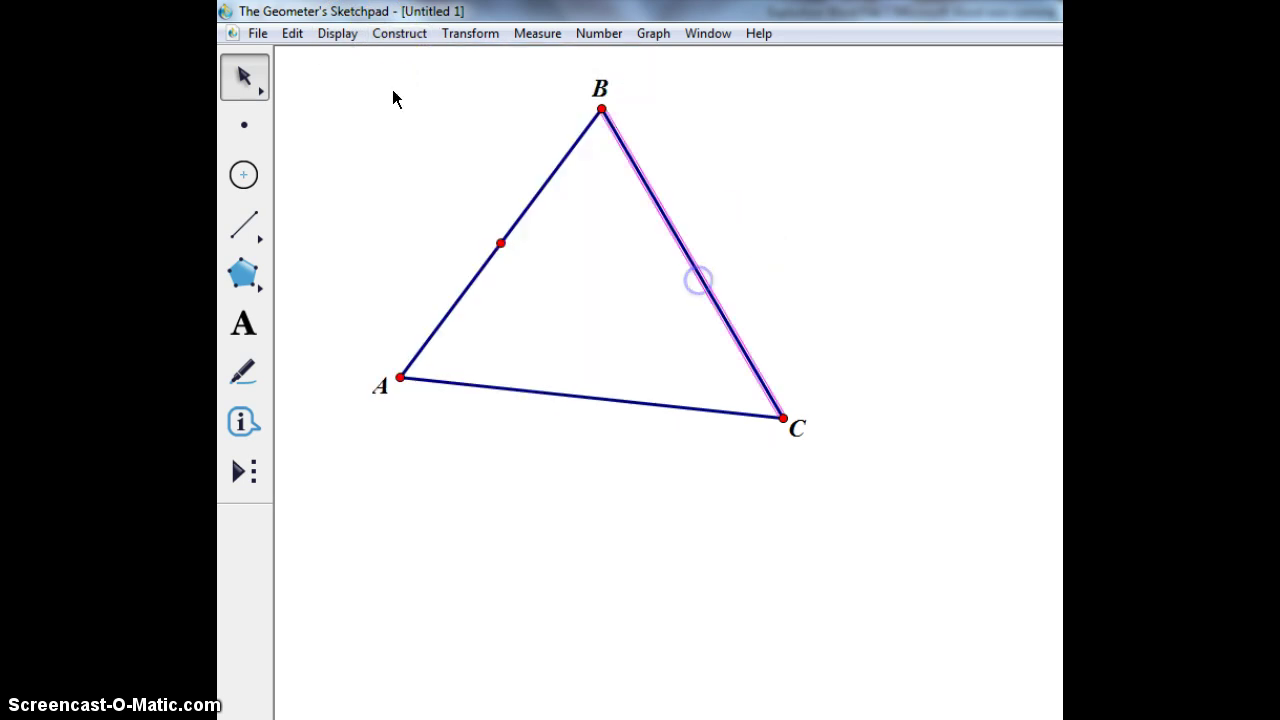
{"action": "left_click", "coordinate": [400, 34]}
{"action": "left_click", "coordinate": [414, 80]}
{"action": "left_click", "coordinate": [560, 277]}
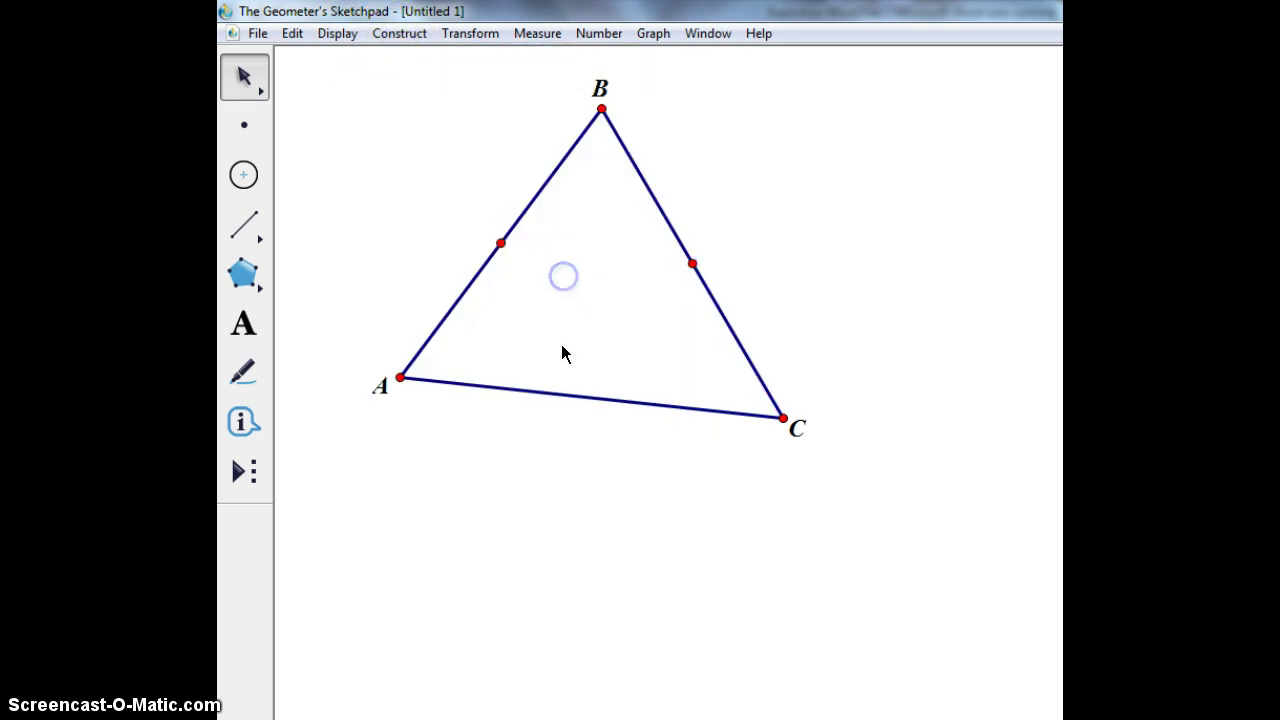
{"action": "left_click", "coordinate": [570, 396]}
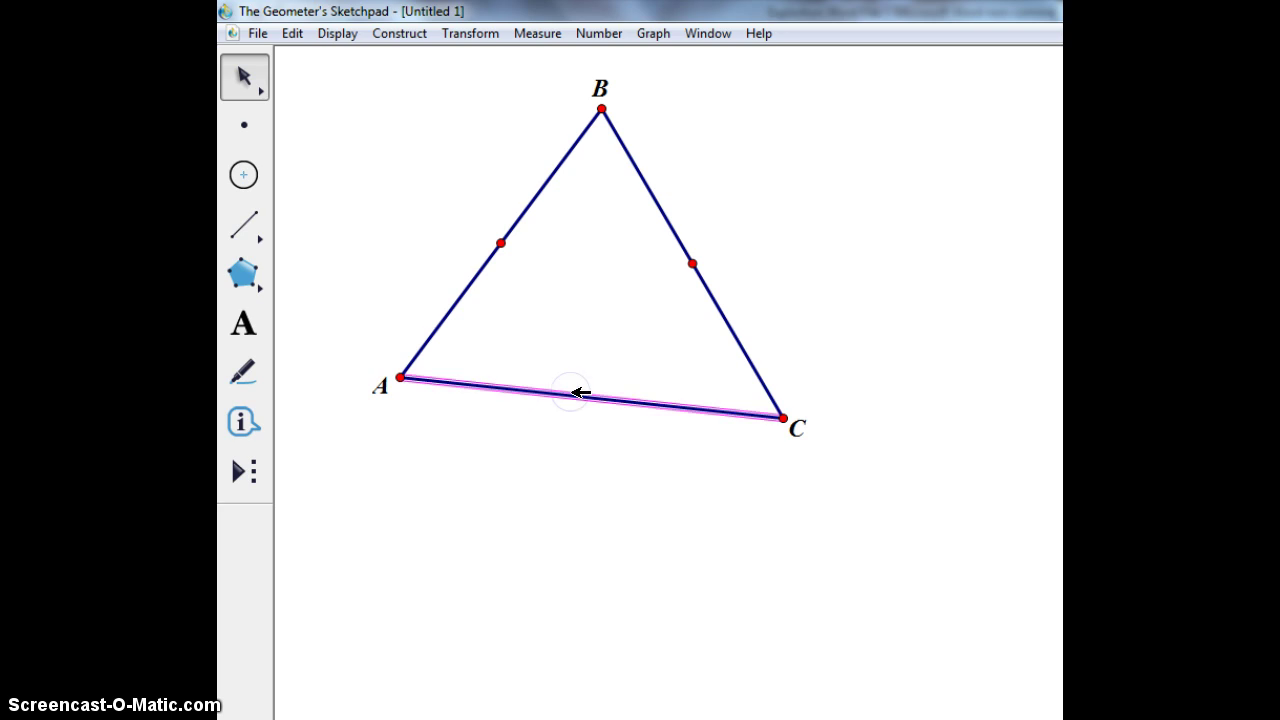
{"action": "left_click", "coordinate": [393, 38]}
{"action": "left_click", "coordinate": [414, 78]}
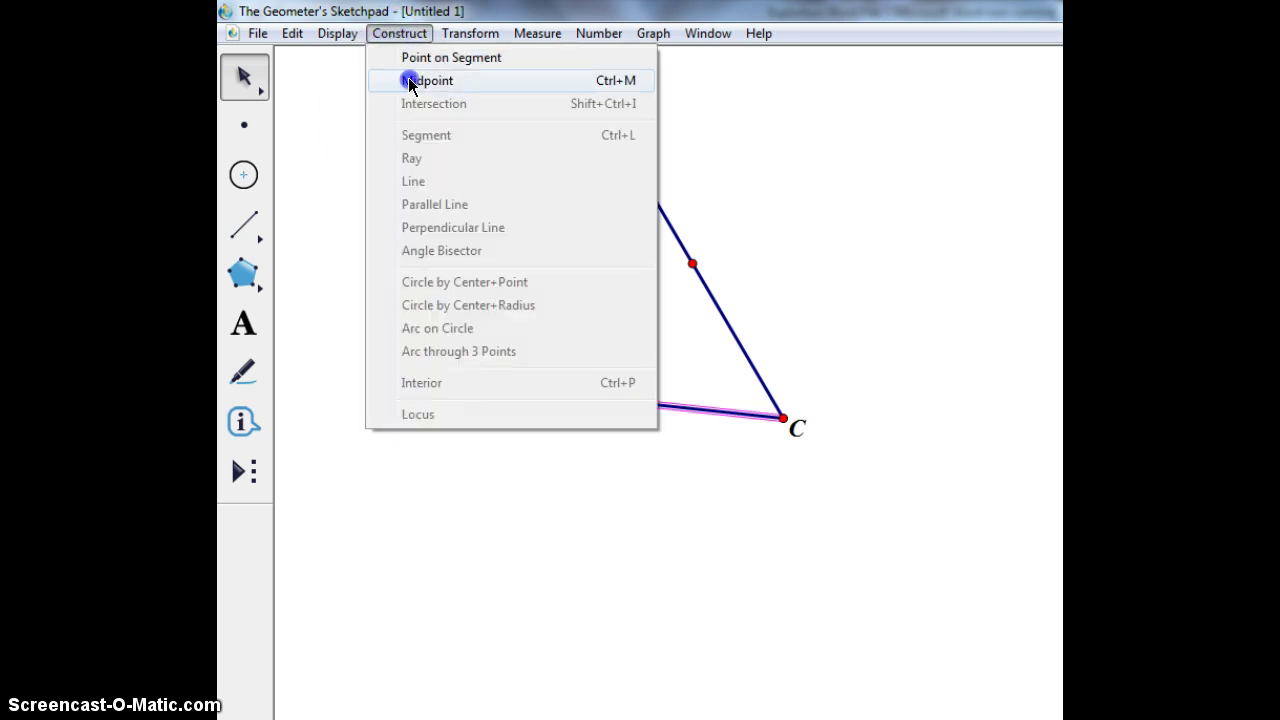
{"action": "left_click", "coordinate": [415, 162]}
Step: Label the midpoints of AB, BC and AC as D, E and F
{"action": "left_click", "coordinate": [244, 322]}
{"action": "left_click", "coordinate": [501, 246]}
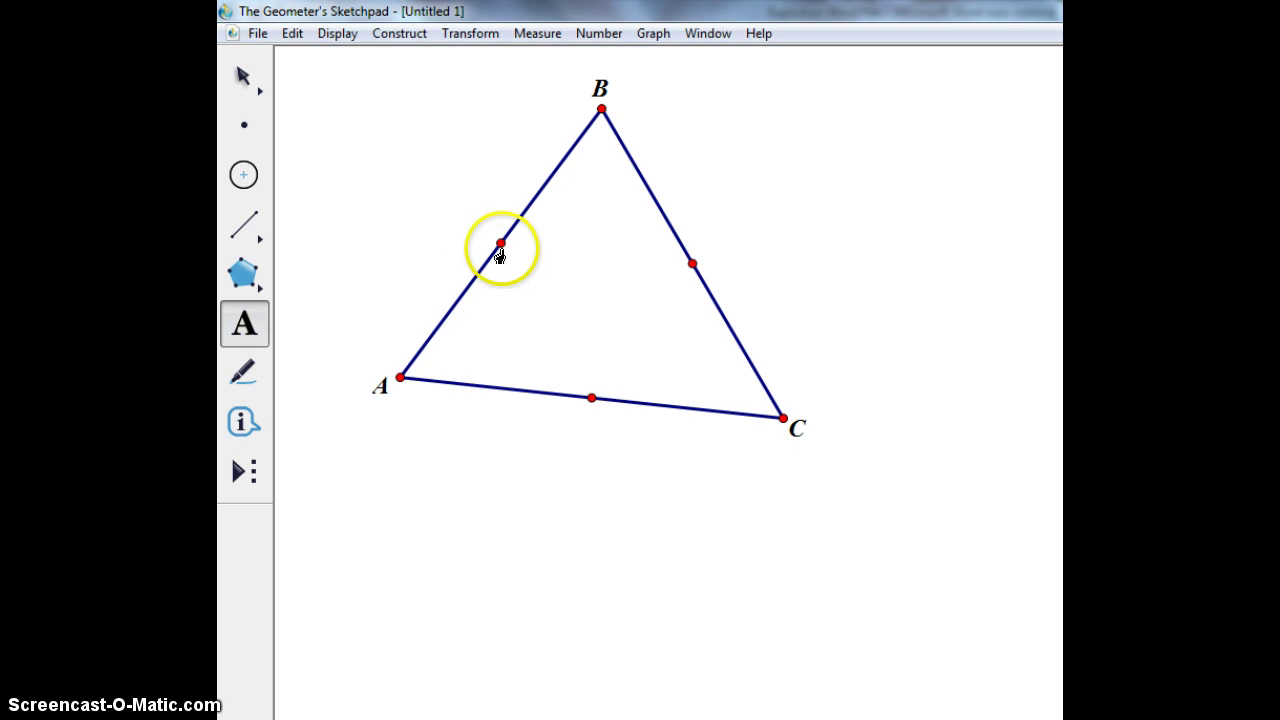
{"action": "left_click", "coordinate": [692, 263]}
{"action": "left_click", "coordinate": [590, 399]}
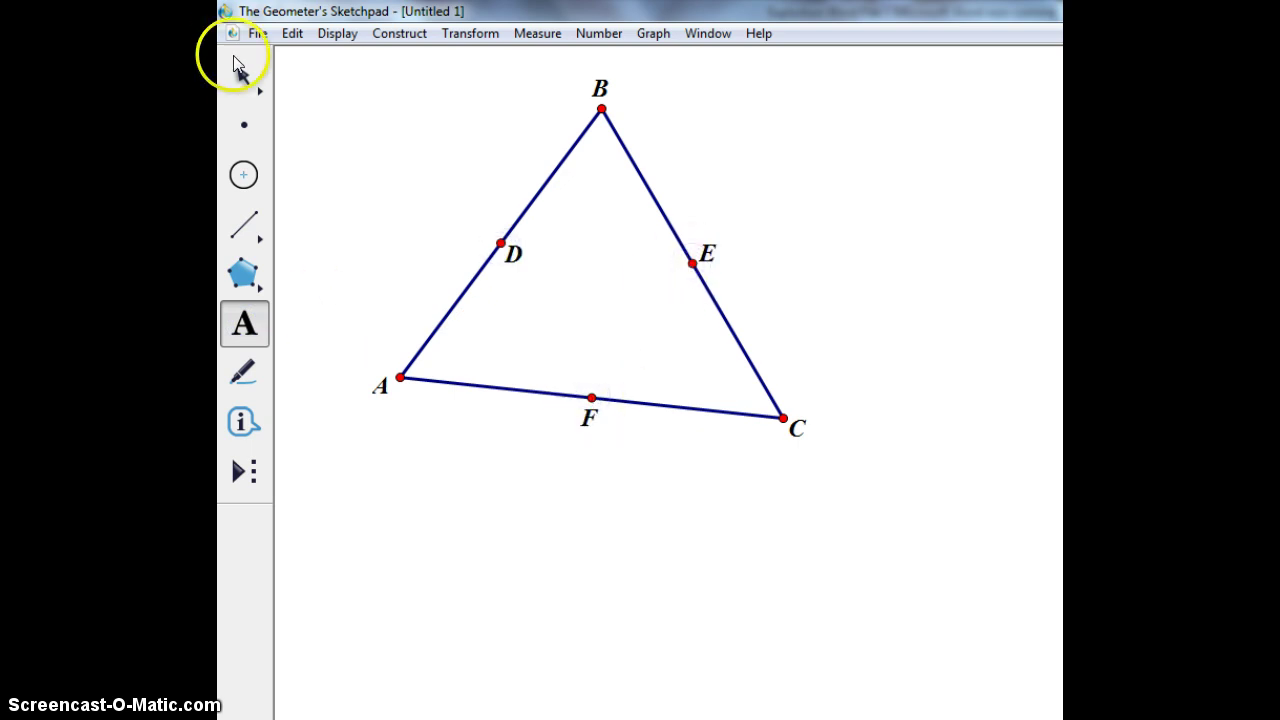
{"action": "left_click", "coordinate": [248, 84]}
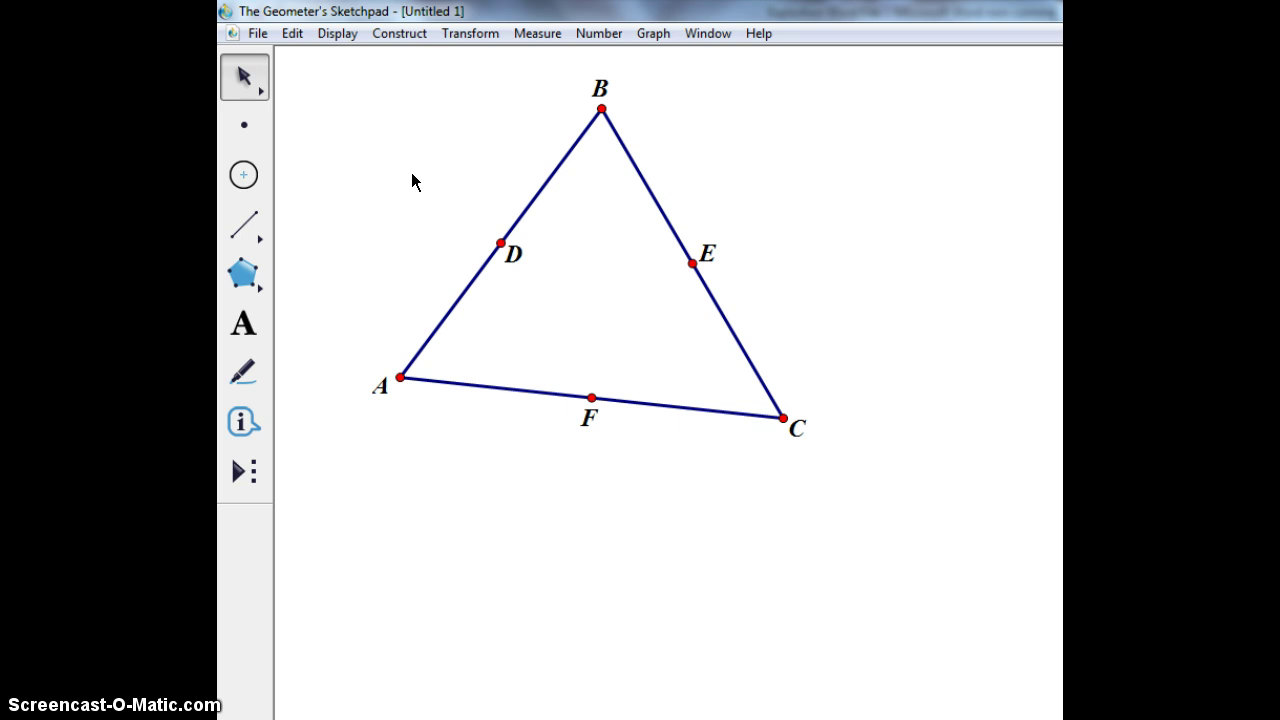
Step: Construct the perpendiculars from B to side AC and from A to side BC
{"action": "left_click", "coordinate": [594, 243]}
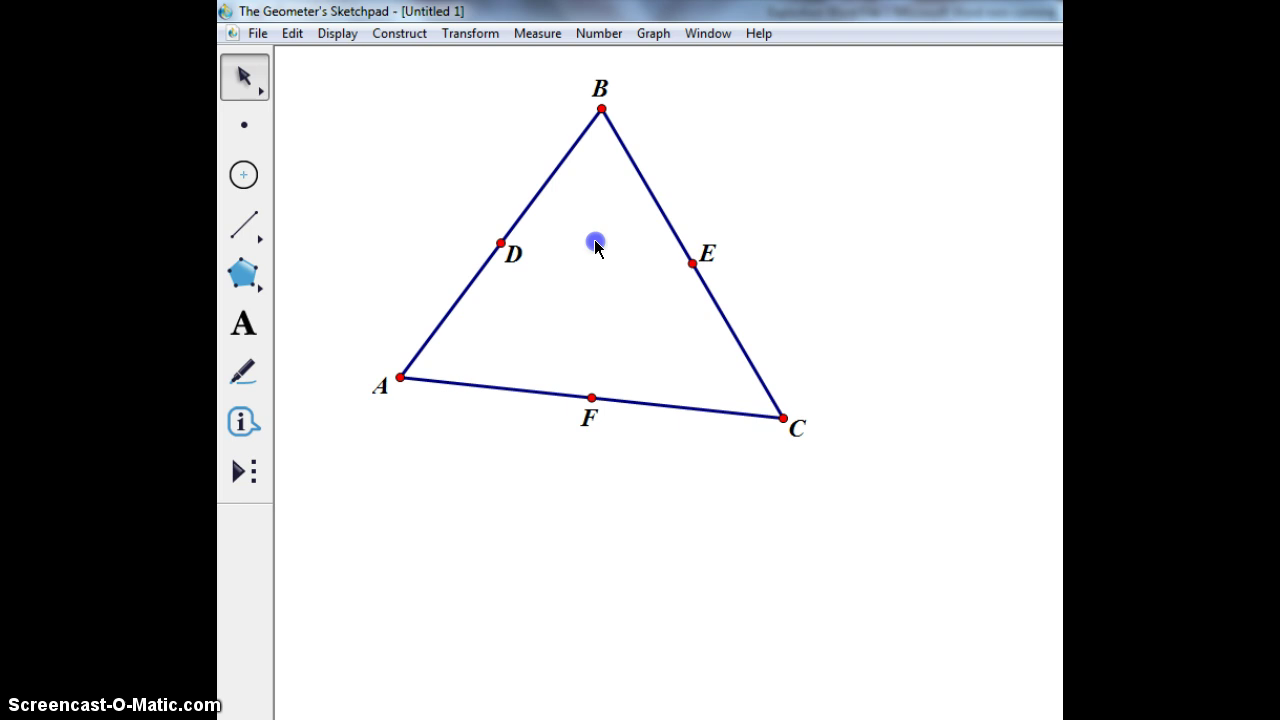
{"action": "left_click", "coordinate": [601, 109]}
{"action": "left_click", "coordinate": [651, 404]}
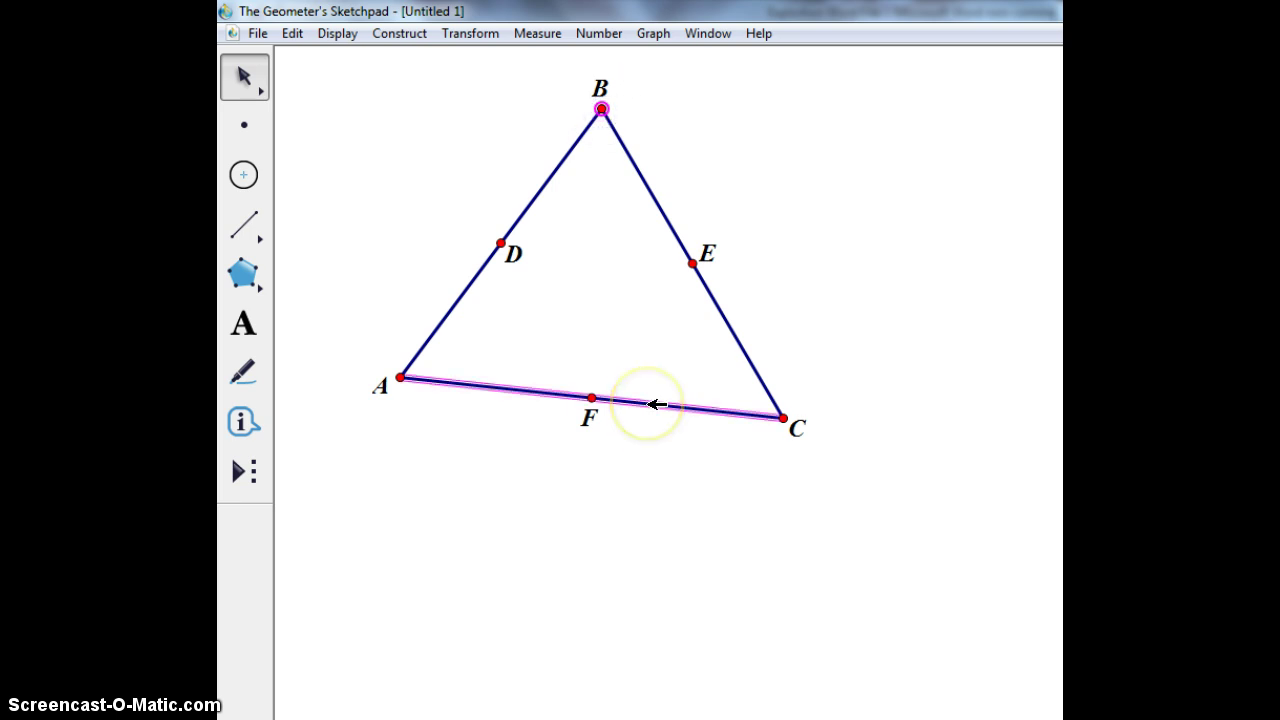
{"action": "left_click", "coordinate": [601, 107]}
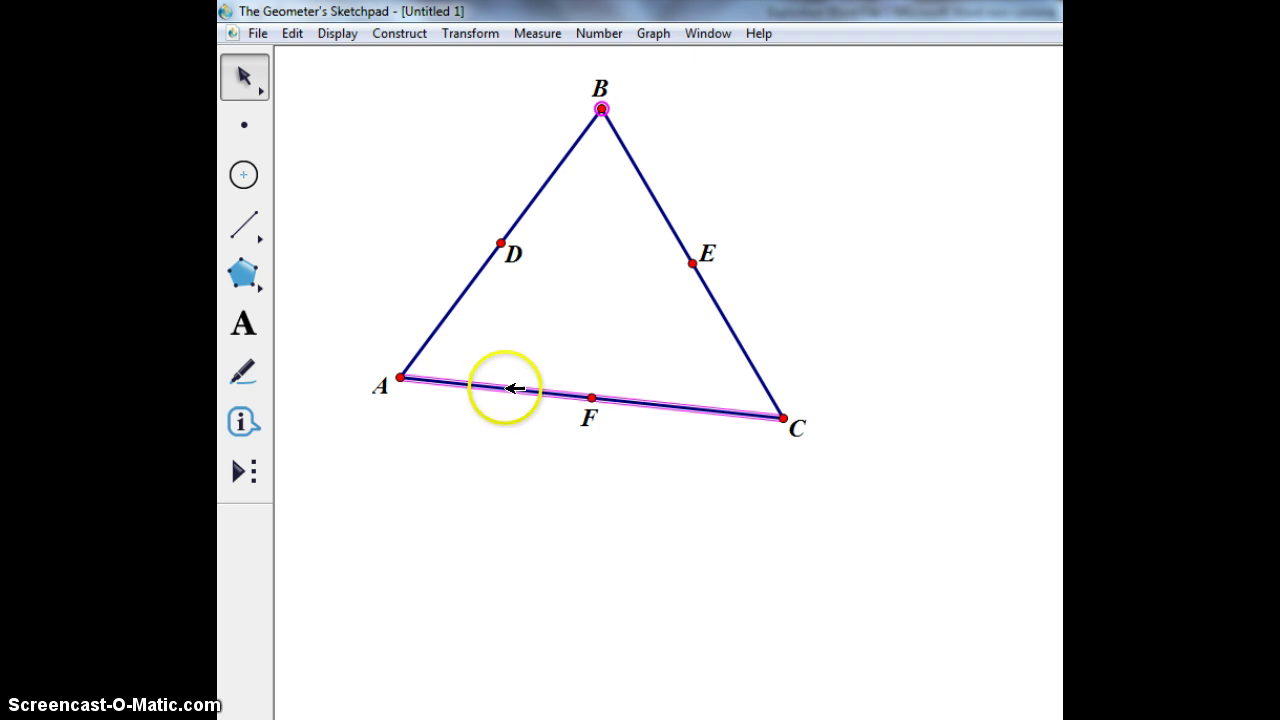
{"action": "left_click", "coordinate": [390, 34]}
{"action": "left_click", "coordinate": [420, 223]}
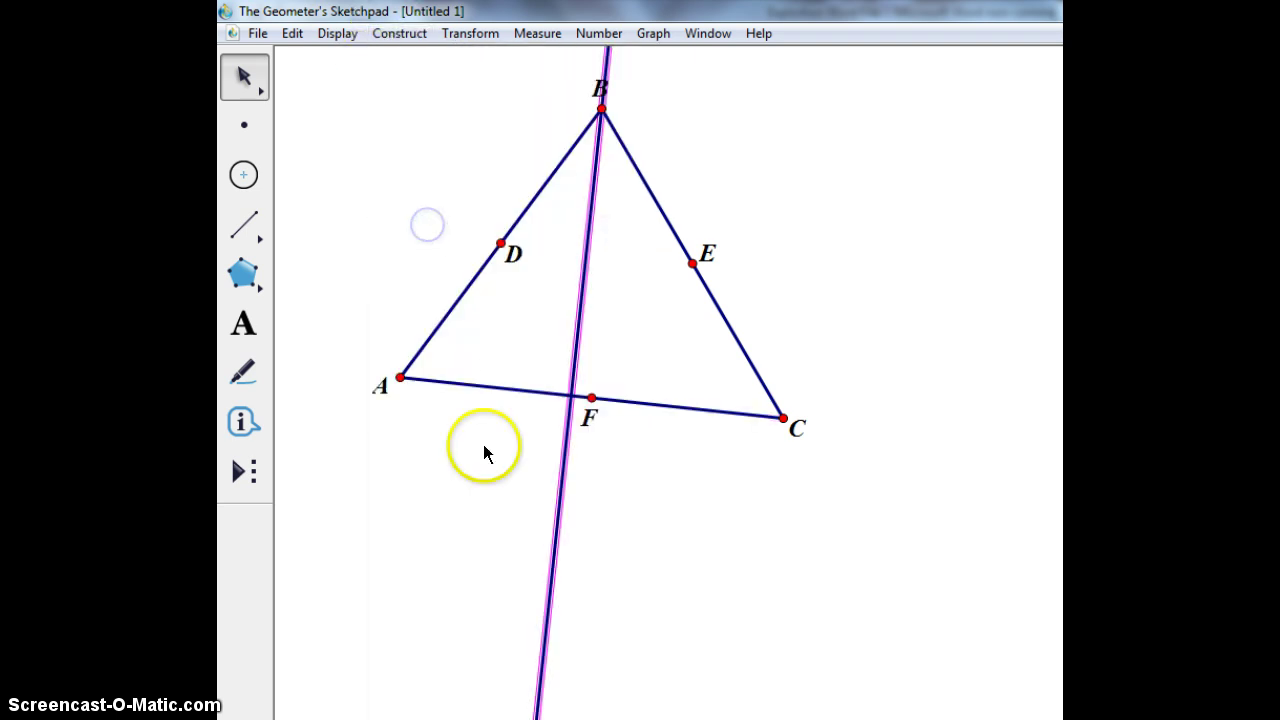
{"action": "left_click", "coordinate": [400, 377]}
{"action": "left_click", "coordinate": [713, 298]}
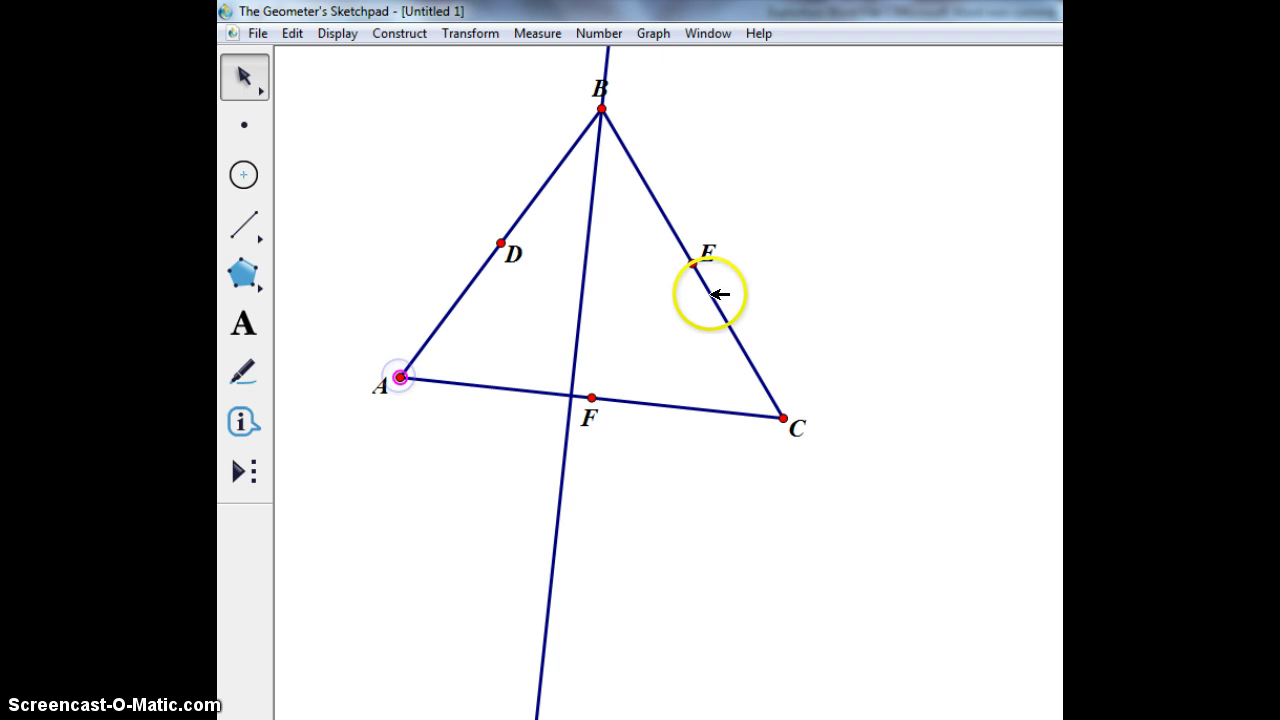
{"action": "left_click", "coordinate": [395, 34]}
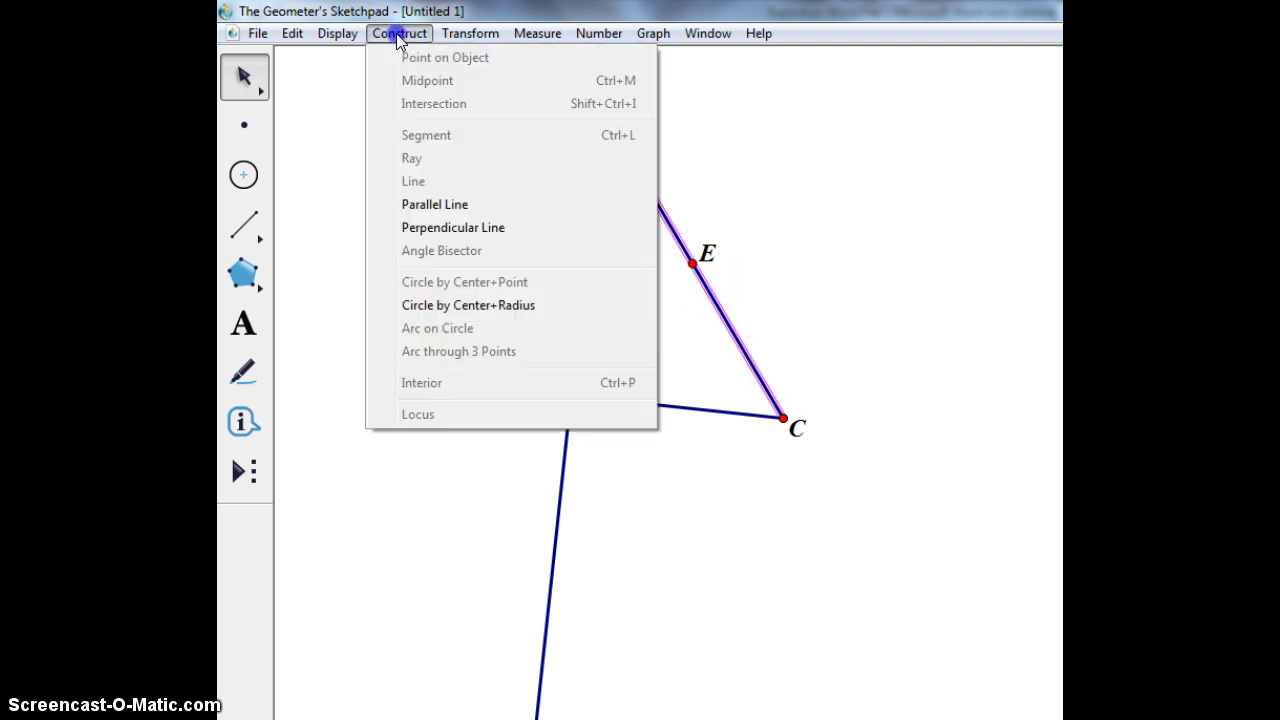
{"action": "left_click", "coordinate": [455, 236]}
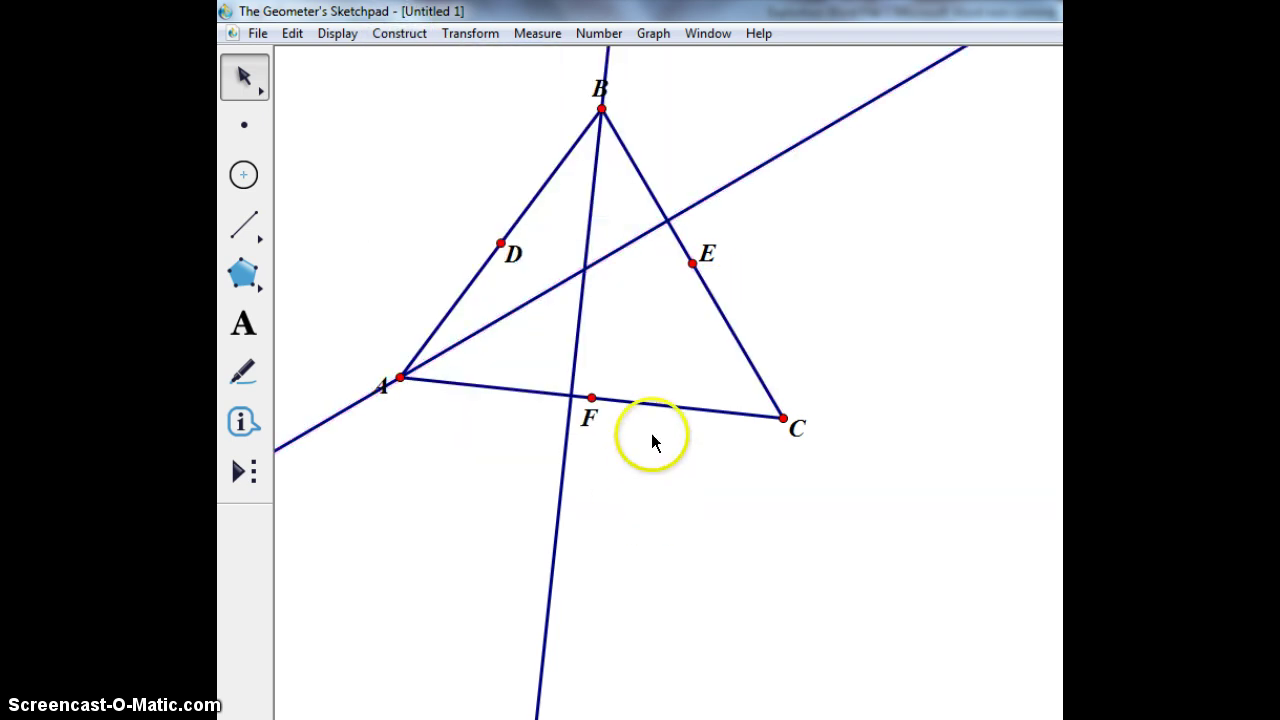
Step: Construct the perpendicular from vertex C to side AB
{"action": "left_click", "coordinate": [784, 416]}
{"action": "left_click", "coordinate": [510, 229]}
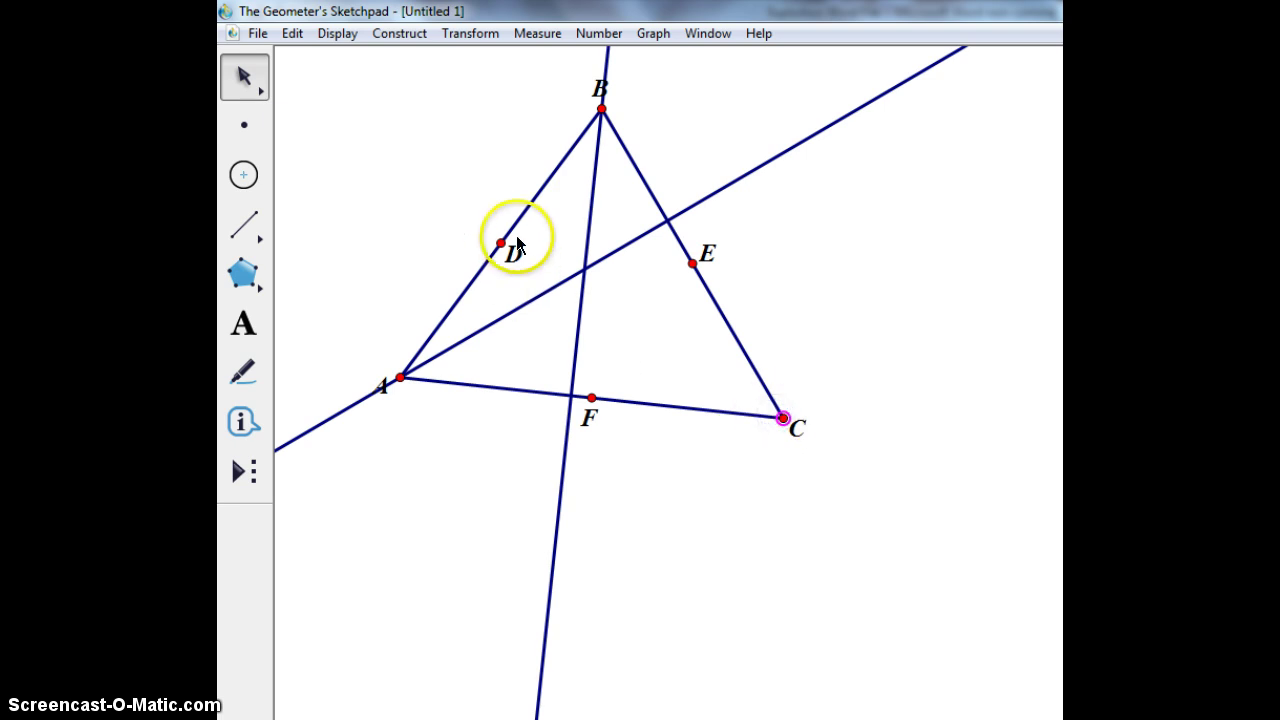
{"action": "left_click", "coordinate": [395, 33]}
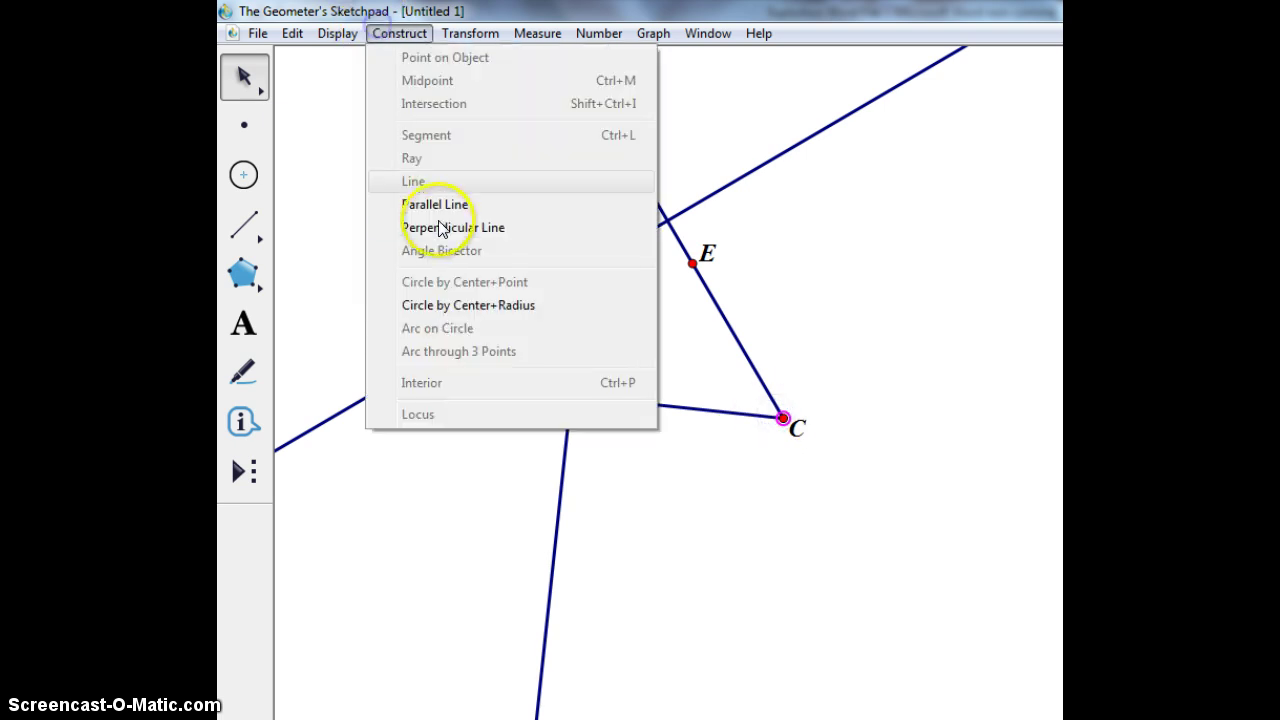
{"action": "left_click", "coordinate": [455, 228]}
{"action": "left_click", "coordinate": [679, 449]}
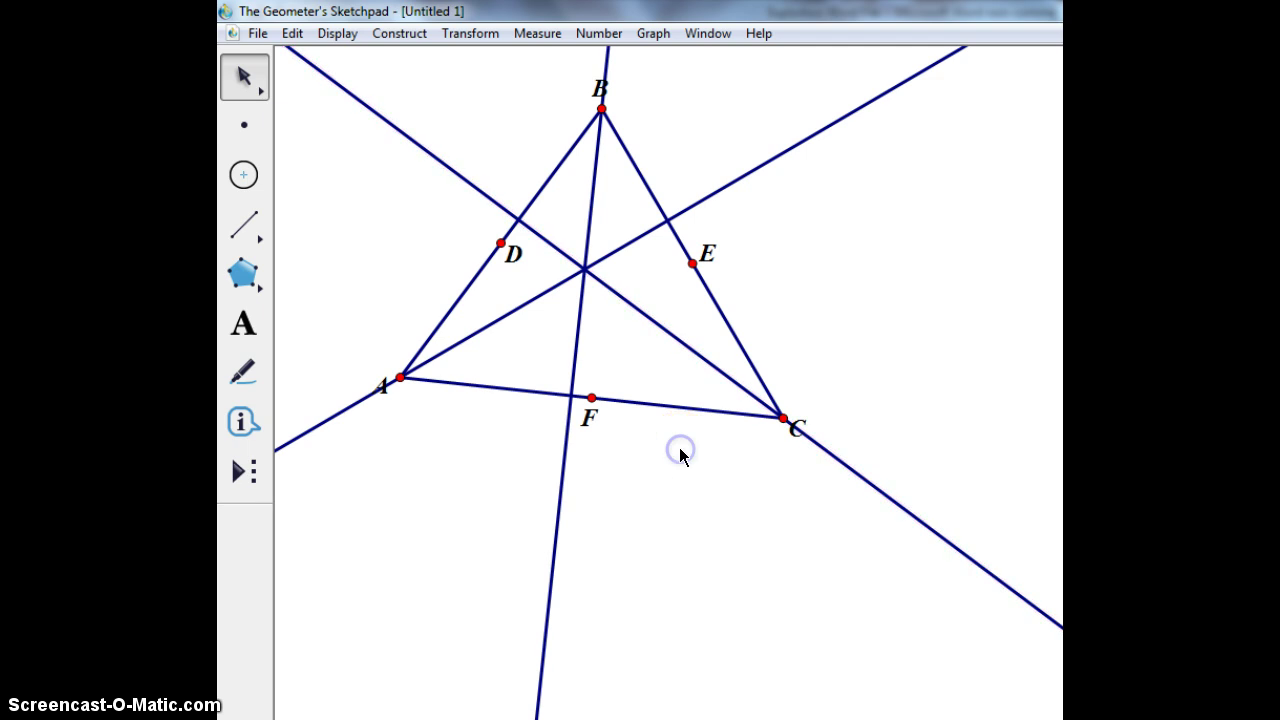
{"action": "left_click", "coordinate": [244, 125]}
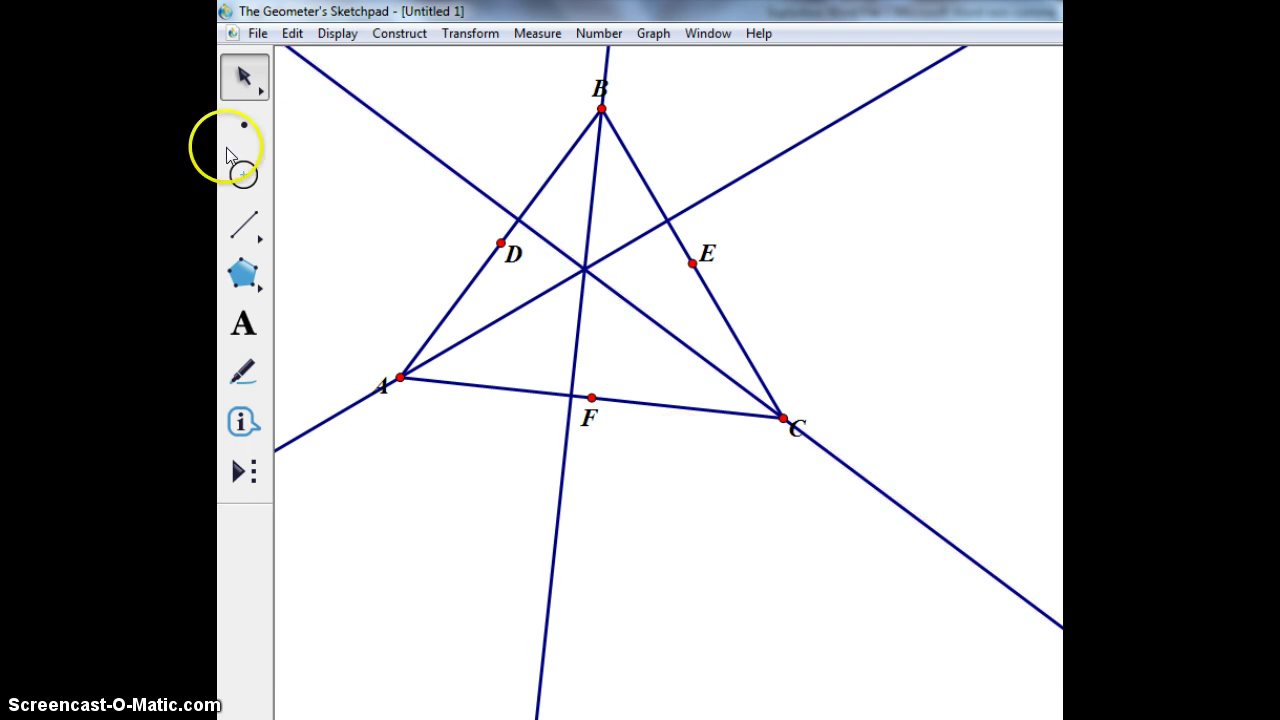
Step: Place points where the altitudes meet sides AB, BC and AC
{"action": "left_click", "coordinate": [517, 220]}
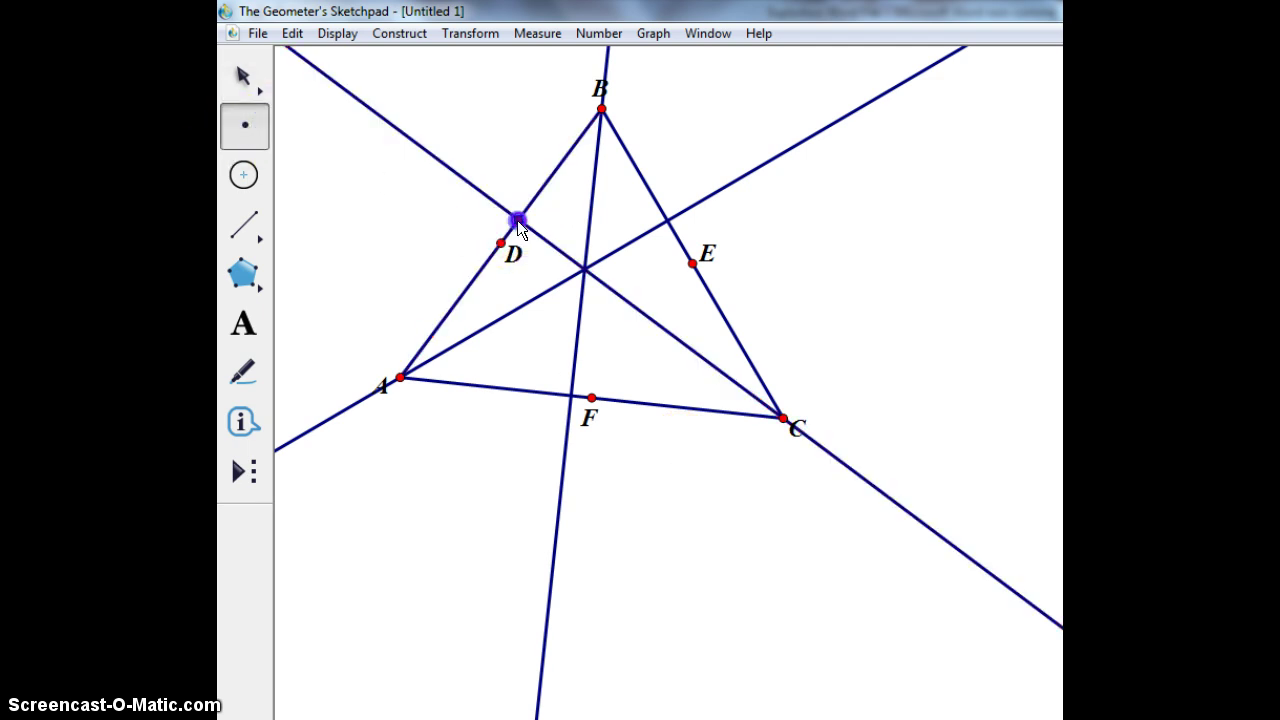
{"action": "left_click", "coordinate": [666, 220]}
{"action": "left_click", "coordinate": [570, 396]}
Step: Label the altitude feet G, H and I, moving G above and I left of its point
{"action": "left_click", "coordinate": [243, 323]}
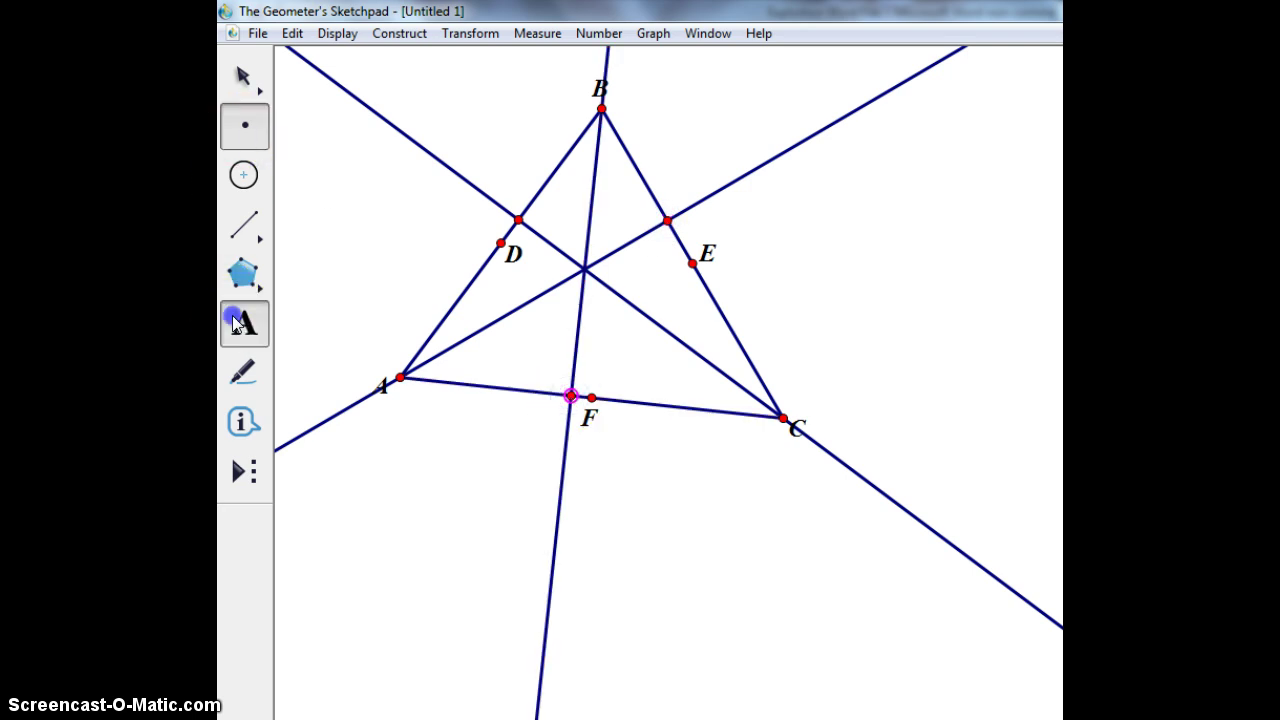
{"action": "left_click", "coordinate": [516, 221]}
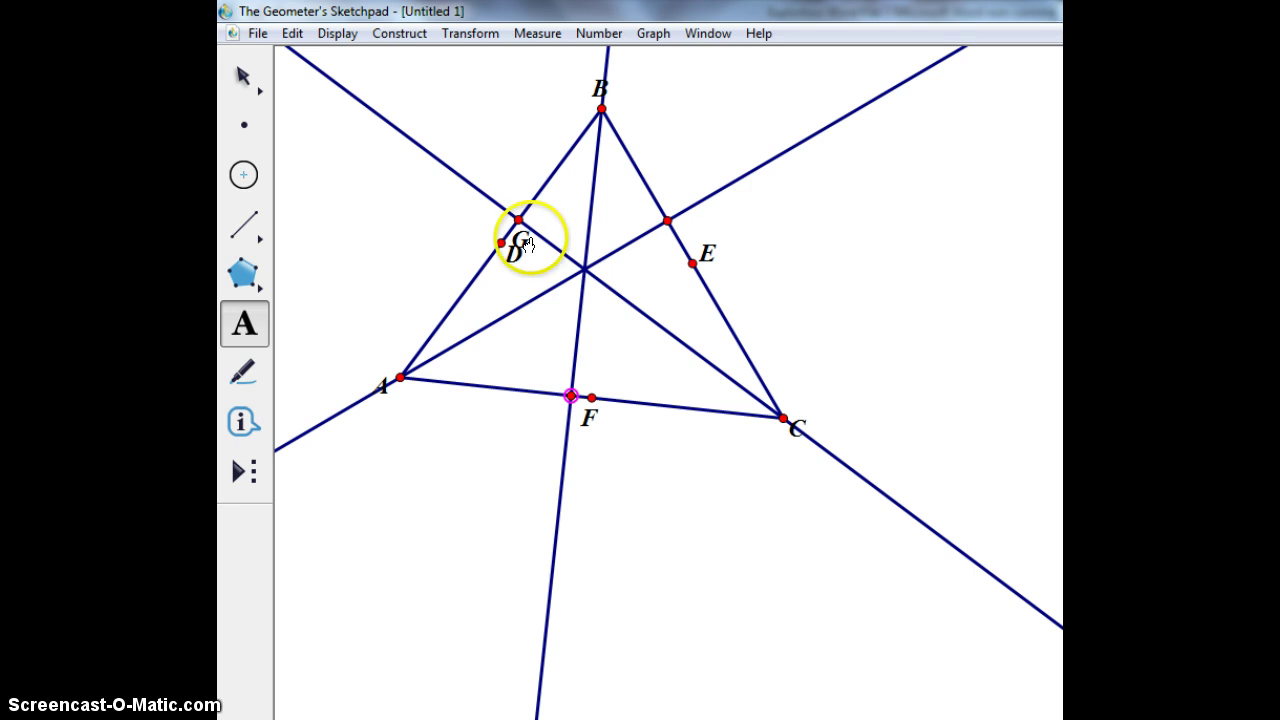
{"action": "left_click_drag", "start_coordinate": [530, 240], "coordinate": [515, 192]}
{"action": "left_click", "coordinate": [665, 219]}
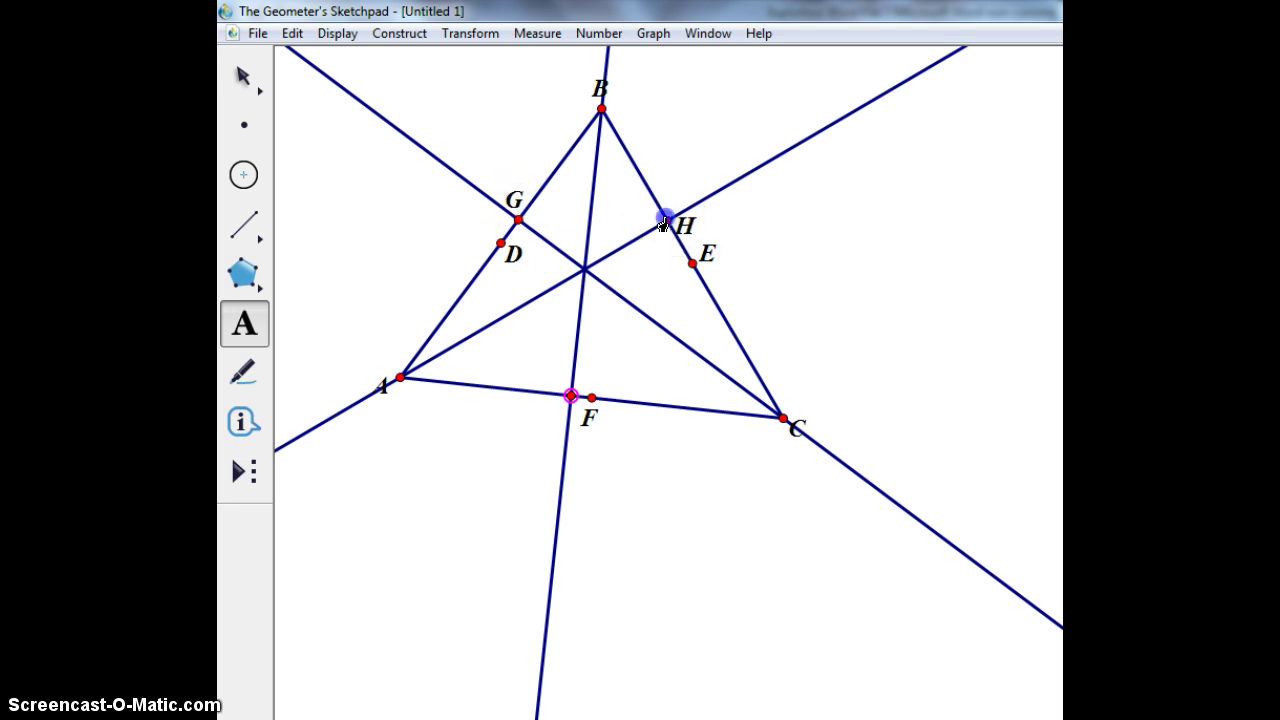
{"action": "left_click", "coordinate": [571, 397]}
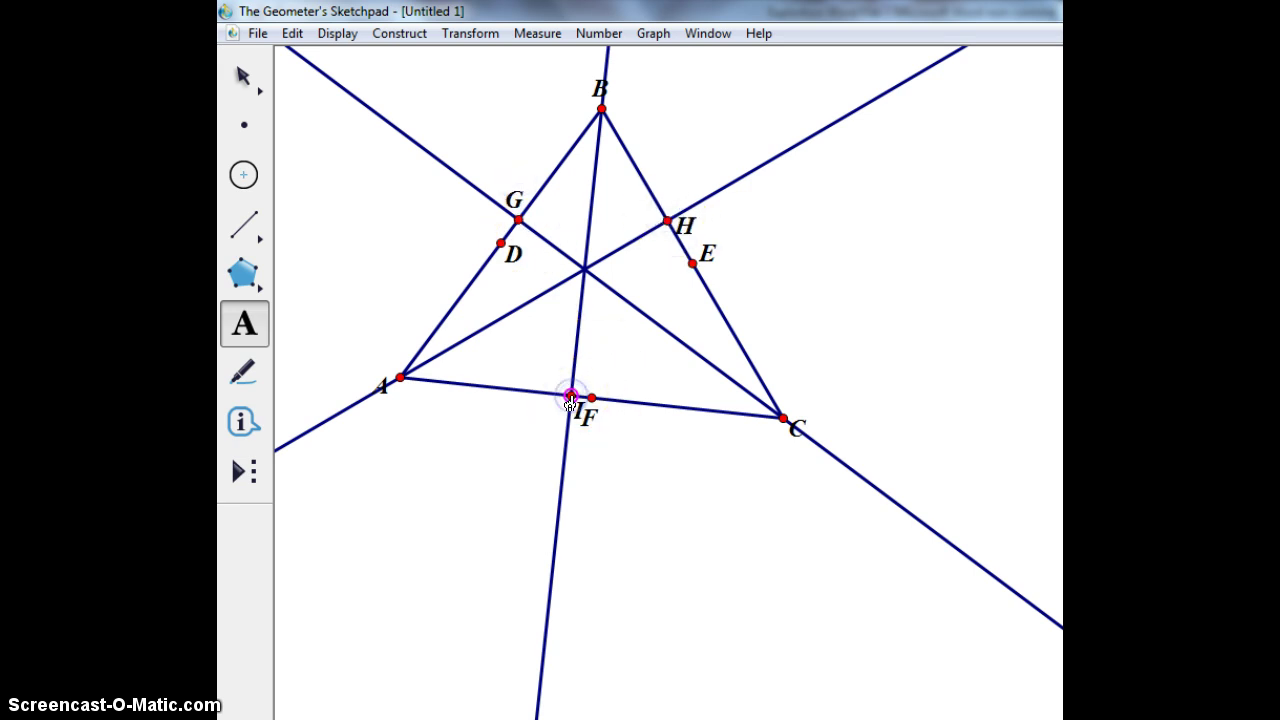
{"action": "left_click", "coordinate": [578, 407]}
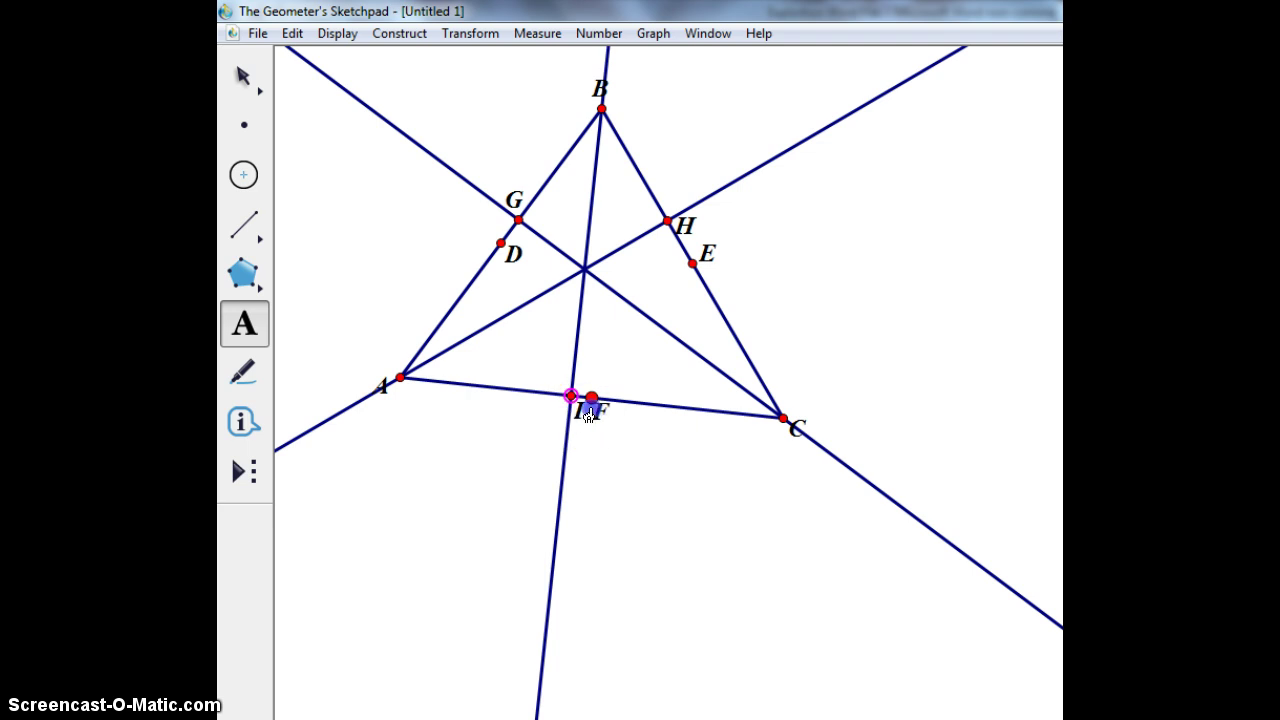
{"action": "left_click_drag", "start_coordinate": [578, 422], "coordinate": [550, 423]}
{"action": "left_click", "coordinate": [244, 77]}
{"action": "left_click", "coordinate": [441, 481]}
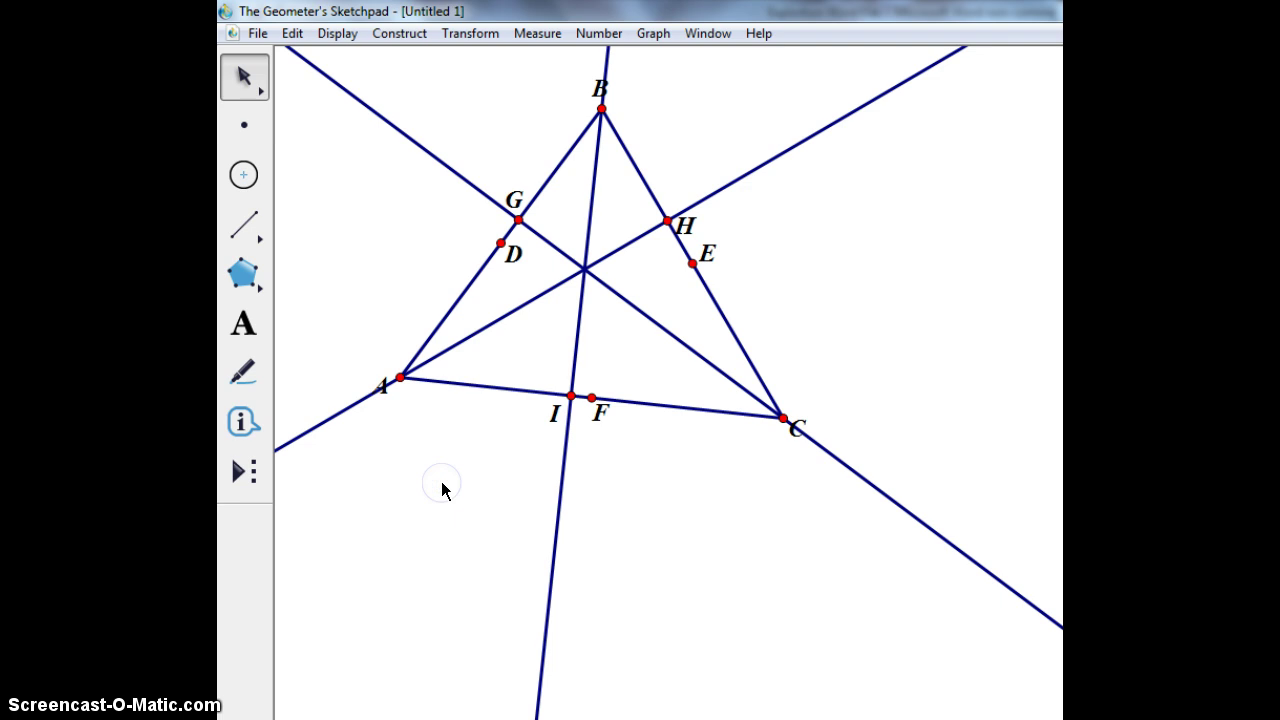
{"action": "left_click", "coordinate": [244, 124]}
Step: Place a point where the three altitude lines cross
{"action": "left_click_drag", "start_coordinate": [566, 251], "coordinate": [582, 269]}
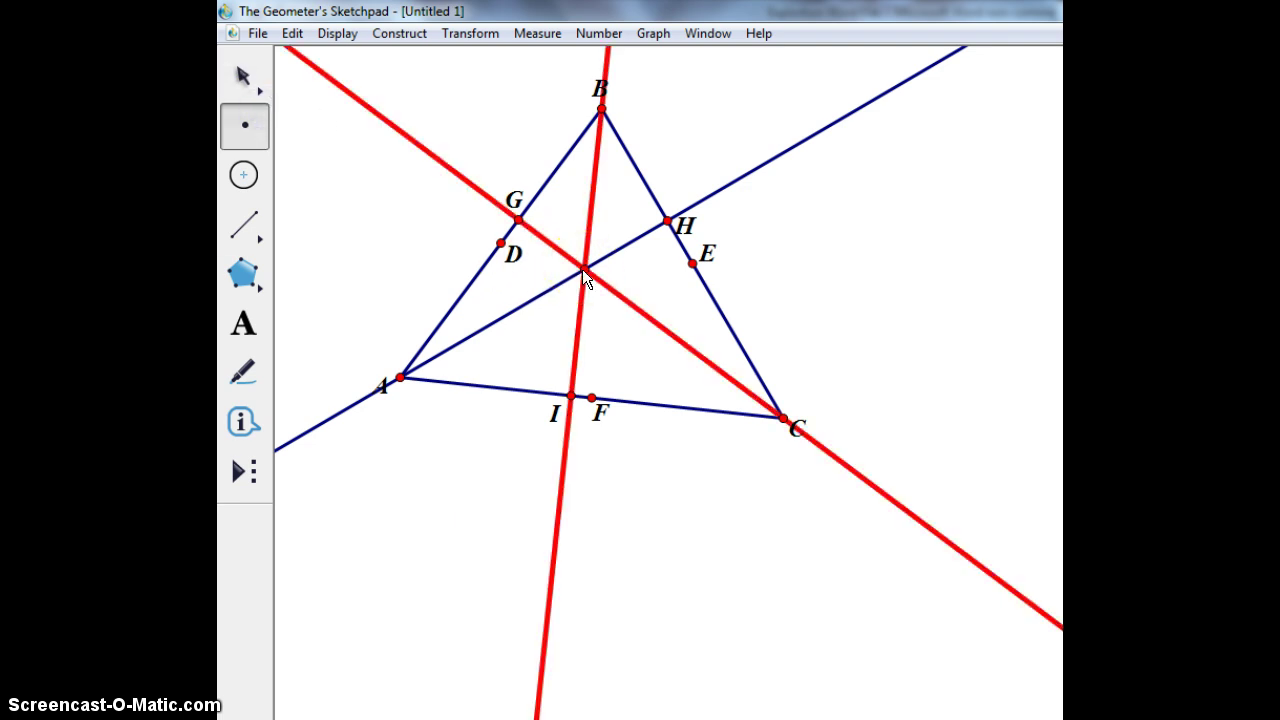
{"action": "left_click", "coordinate": [582, 269]}
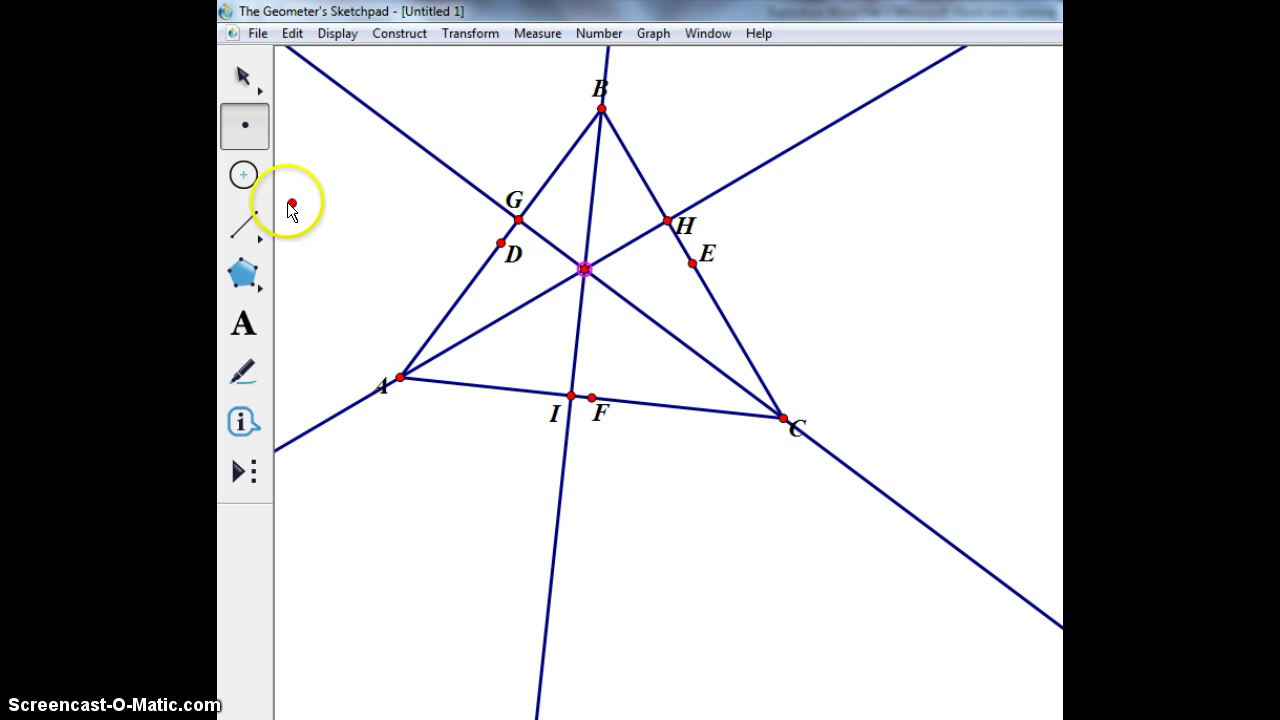
{"action": "left_click", "coordinate": [242, 75]}
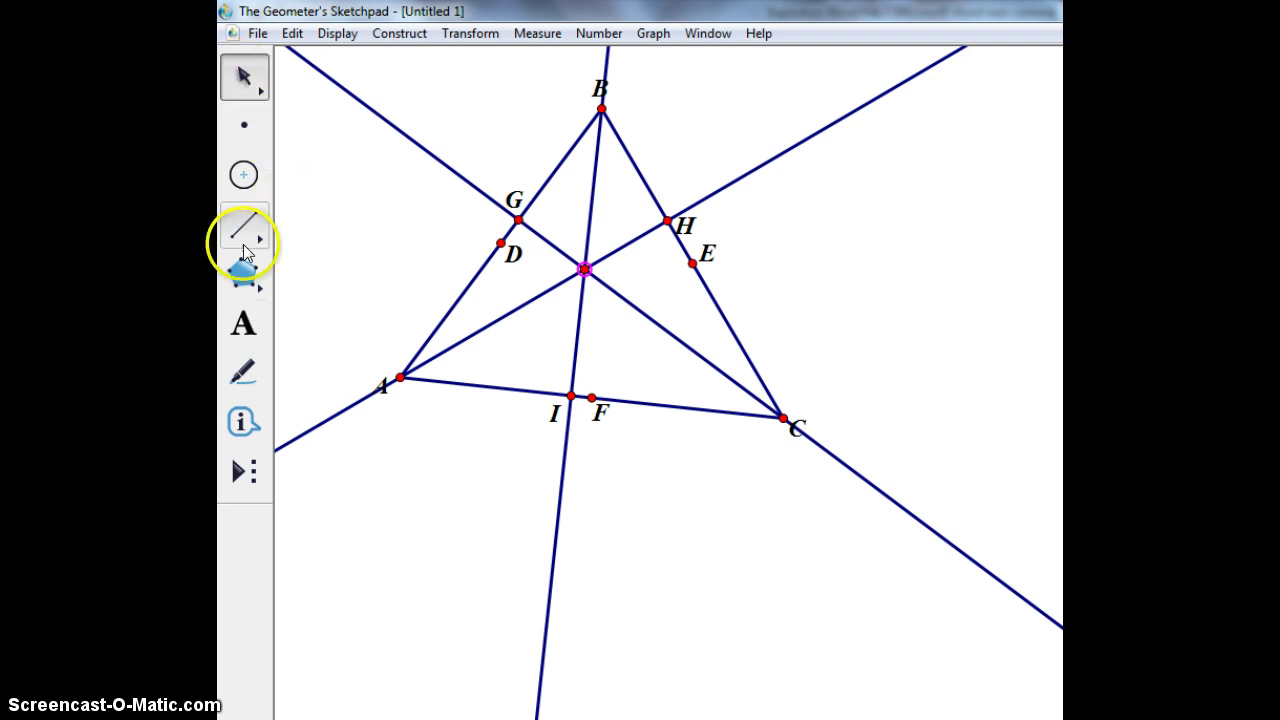
Step: Draw segments from B, C and A to the altitudes' intersection point
{"action": "left_click", "coordinate": [244, 240]}
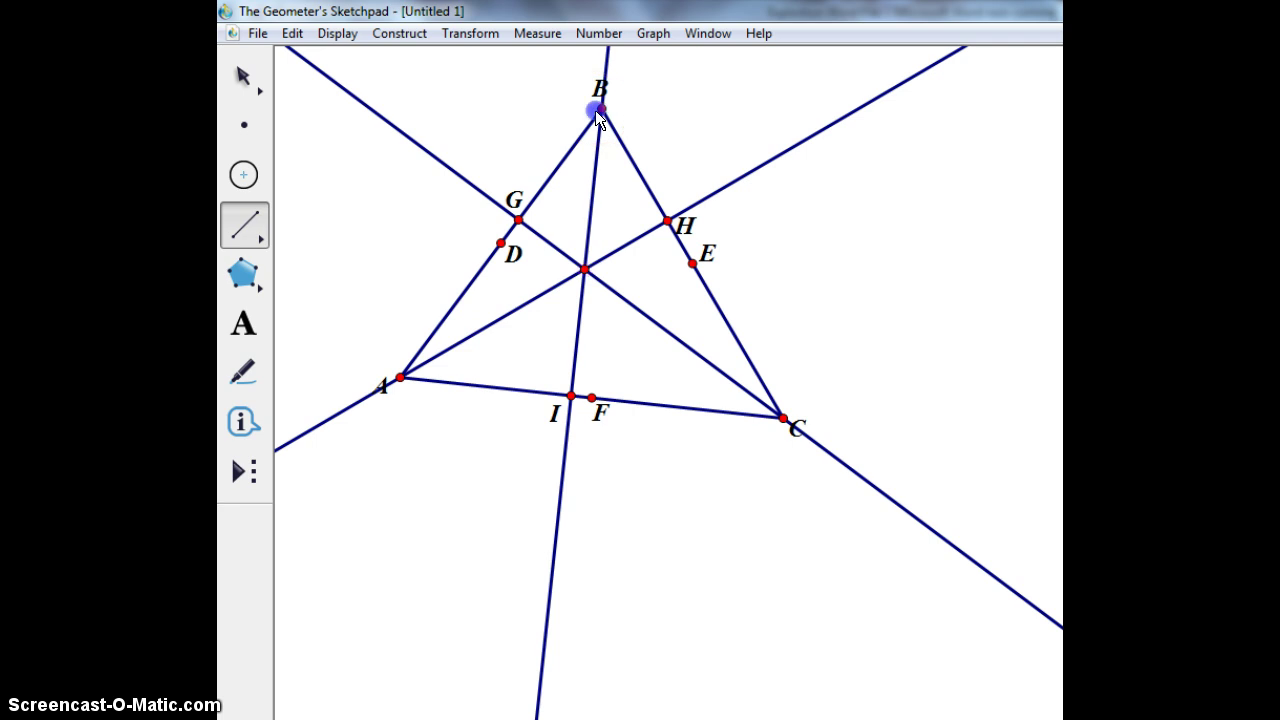
{"action": "left_click", "coordinate": [584, 270]}
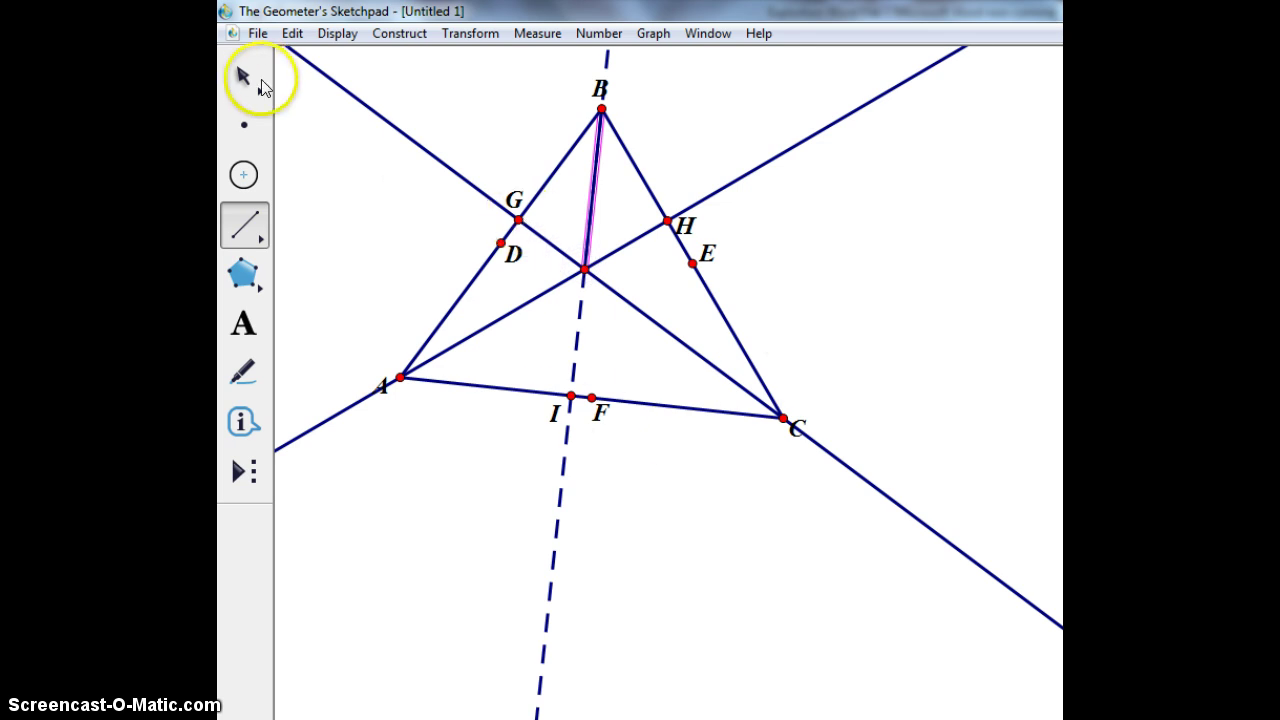
{"action": "left_click_drag", "start_coordinate": [778, 417], "coordinate": [584, 270]}
{"action": "left_click", "coordinate": [400, 377]}
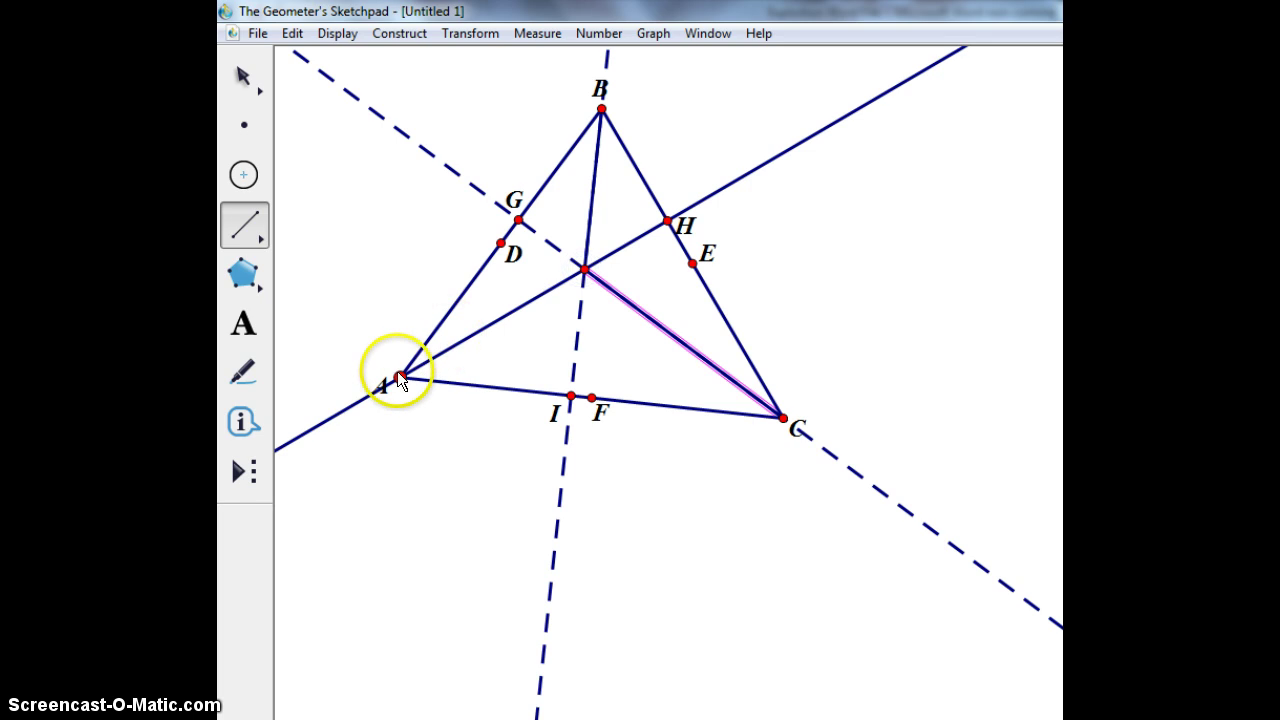
{"action": "left_click", "coordinate": [585, 270]}
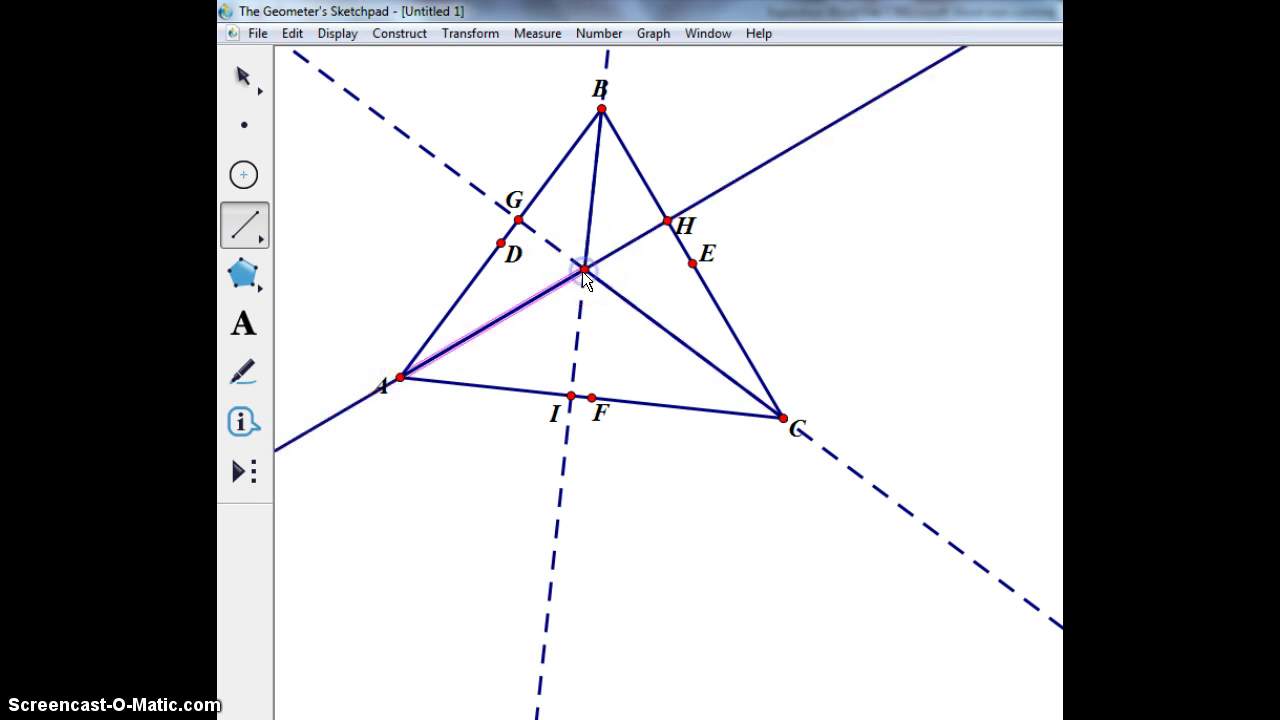
{"action": "left_click", "coordinate": [243, 77]}
{"action": "left_click", "coordinate": [498, 503]}
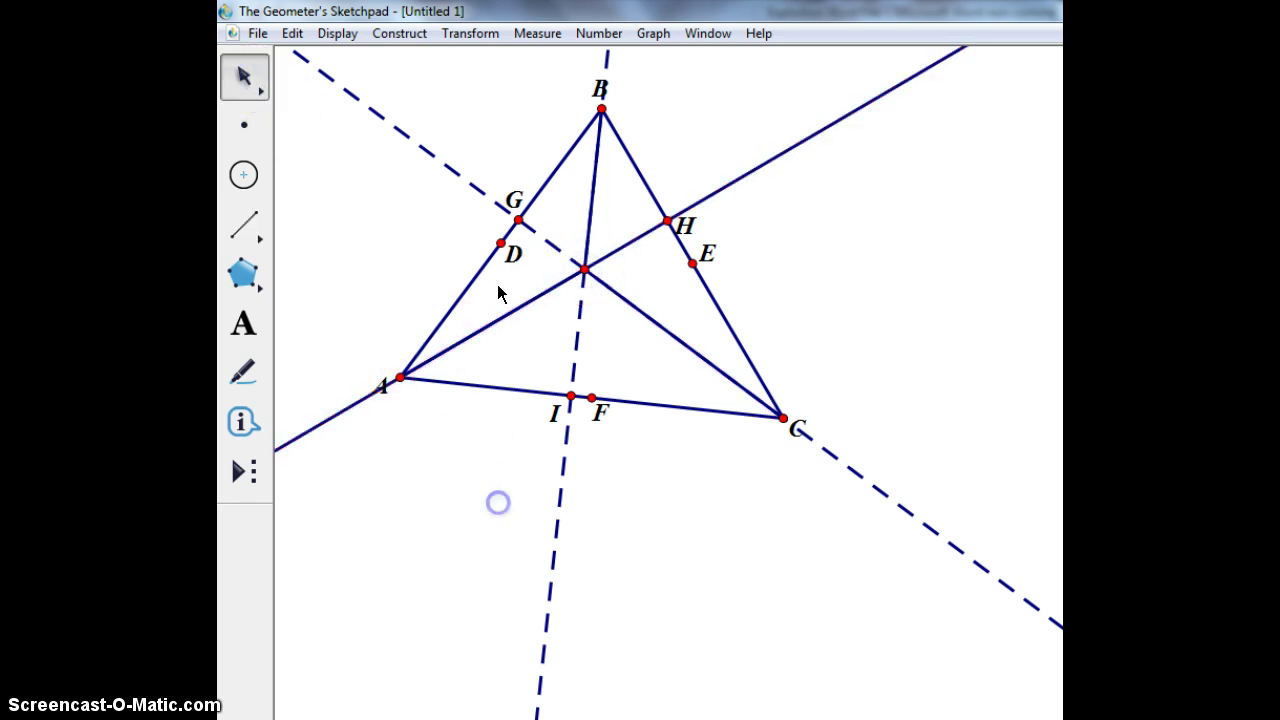
Step: Hide the altitude lines through G and C and through B and I
{"action": "left_click", "coordinate": [474, 185]}
{"action": "key", "text": "ctrl+h"}
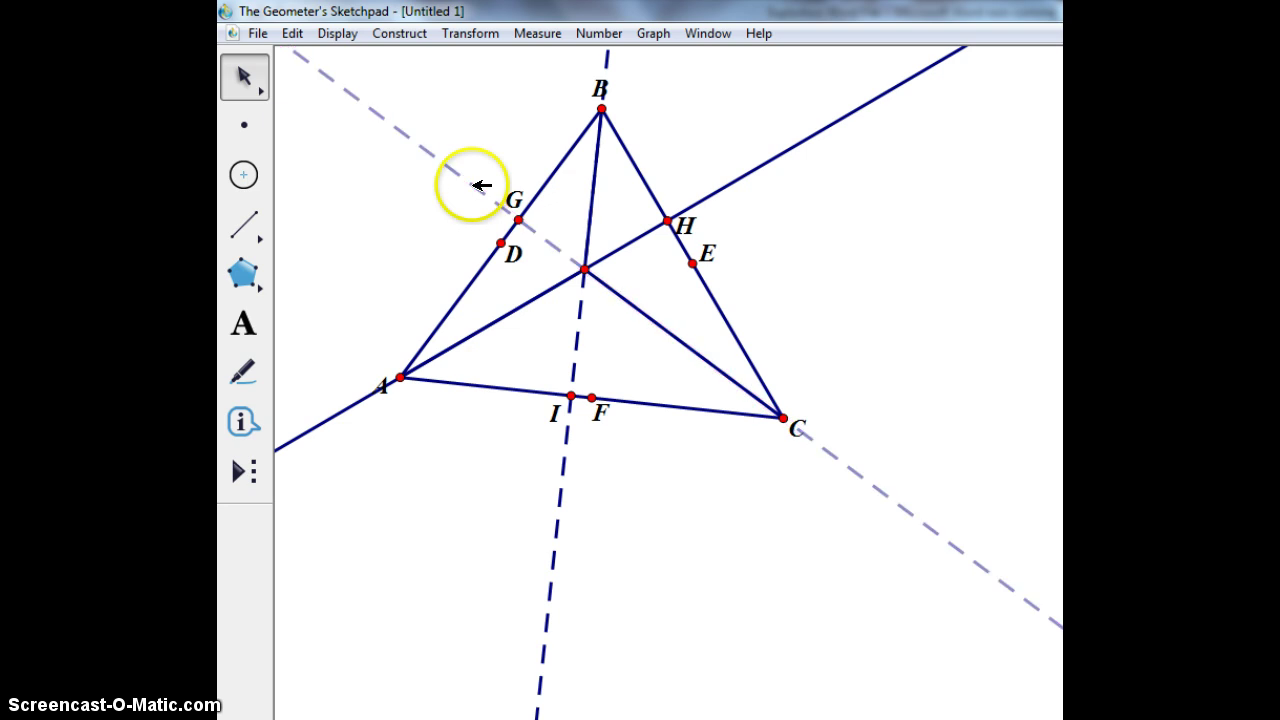
{"action": "left_click", "coordinate": [564, 455]}
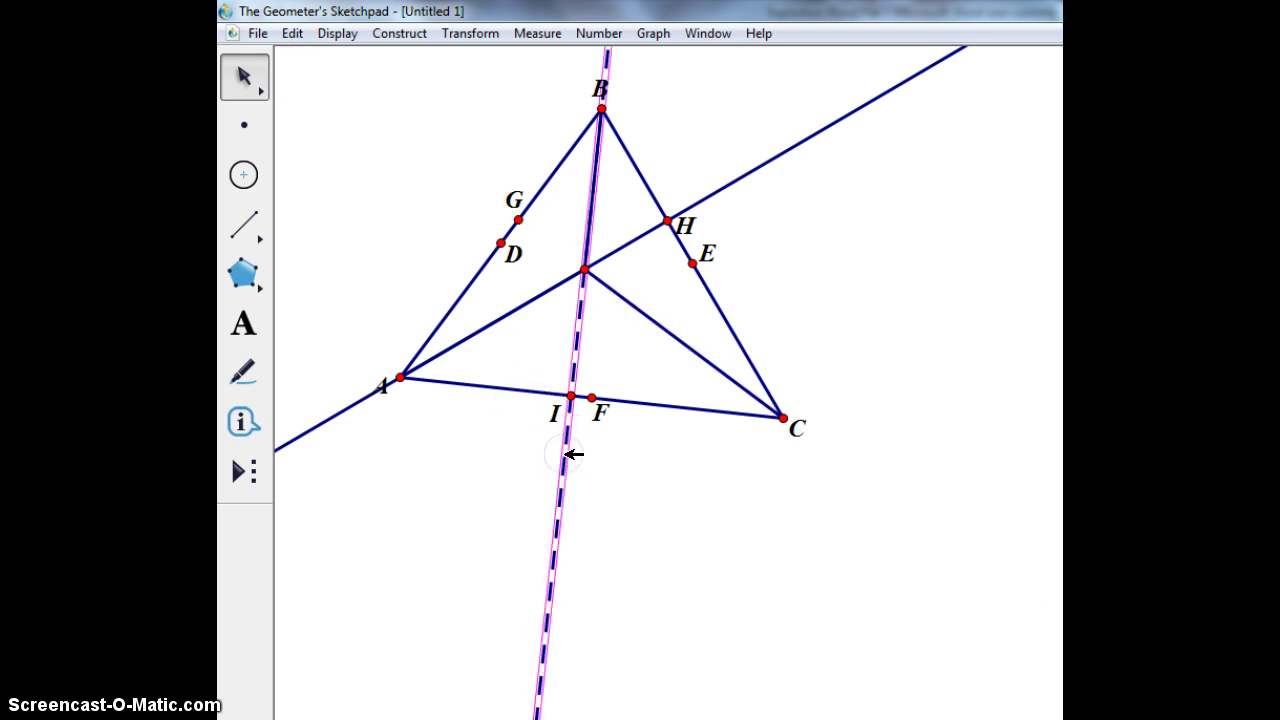
{"action": "key", "text": "ctrl+f"}
{"action": "key", "text": "Escape"}
{"action": "key", "text": "ctrl+h"}
{"action": "left_click", "coordinate": [857, 514]}
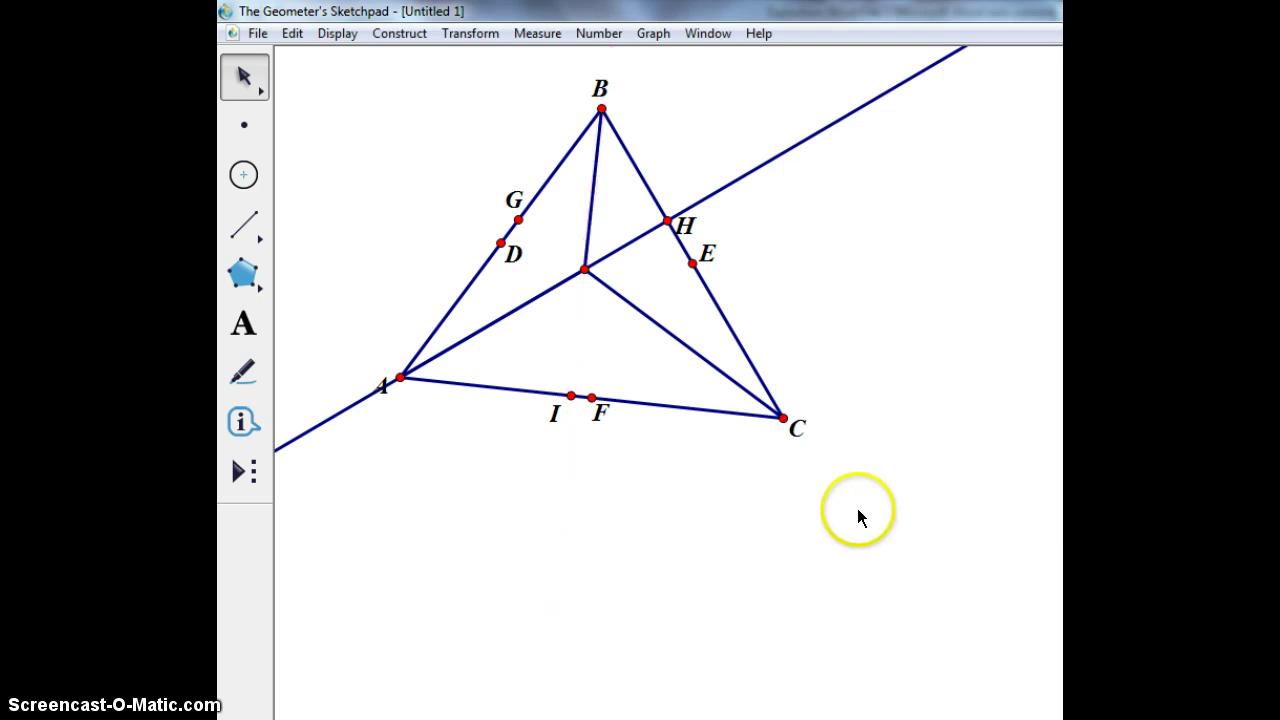
{"action": "left_click", "coordinate": [646, 491]}
Step: Redraw the segment from vertex A to the interior intersection point
{"action": "left_click", "coordinate": [243, 224]}
{"action": "left_click", "coordinate": [400, 377]}
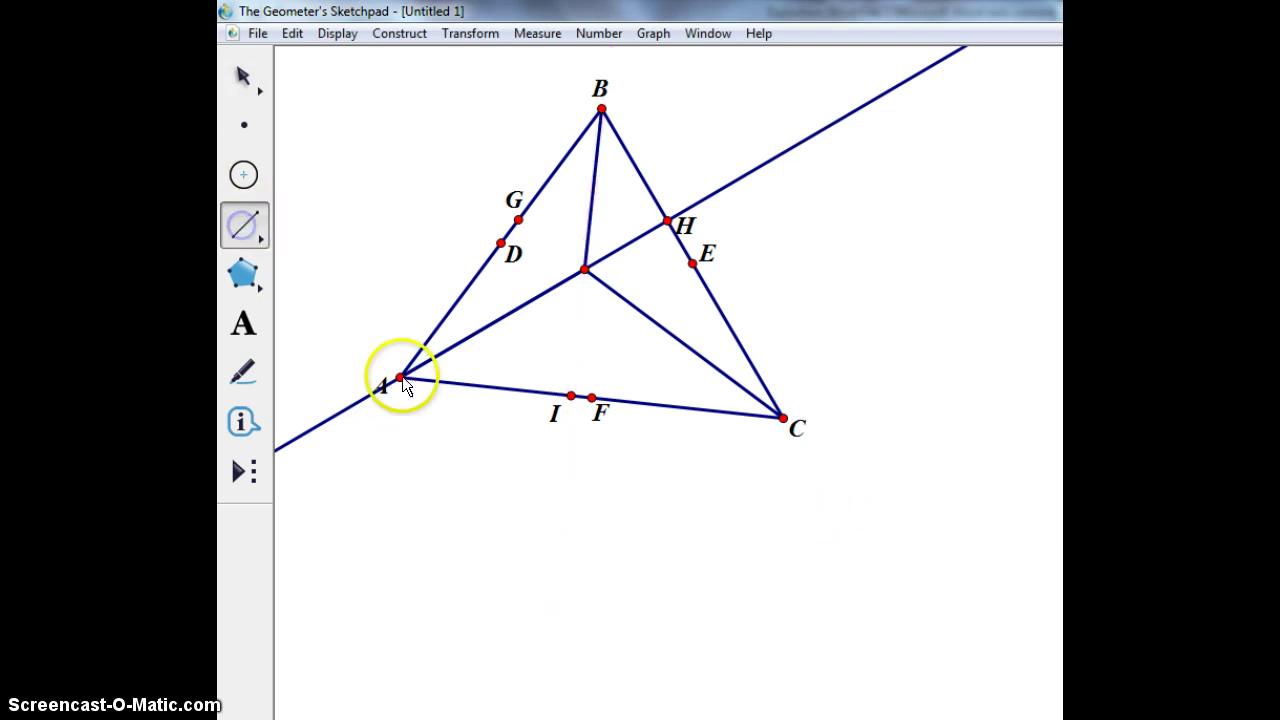
{"action": "left_click", "coordinate": [583, 270]}
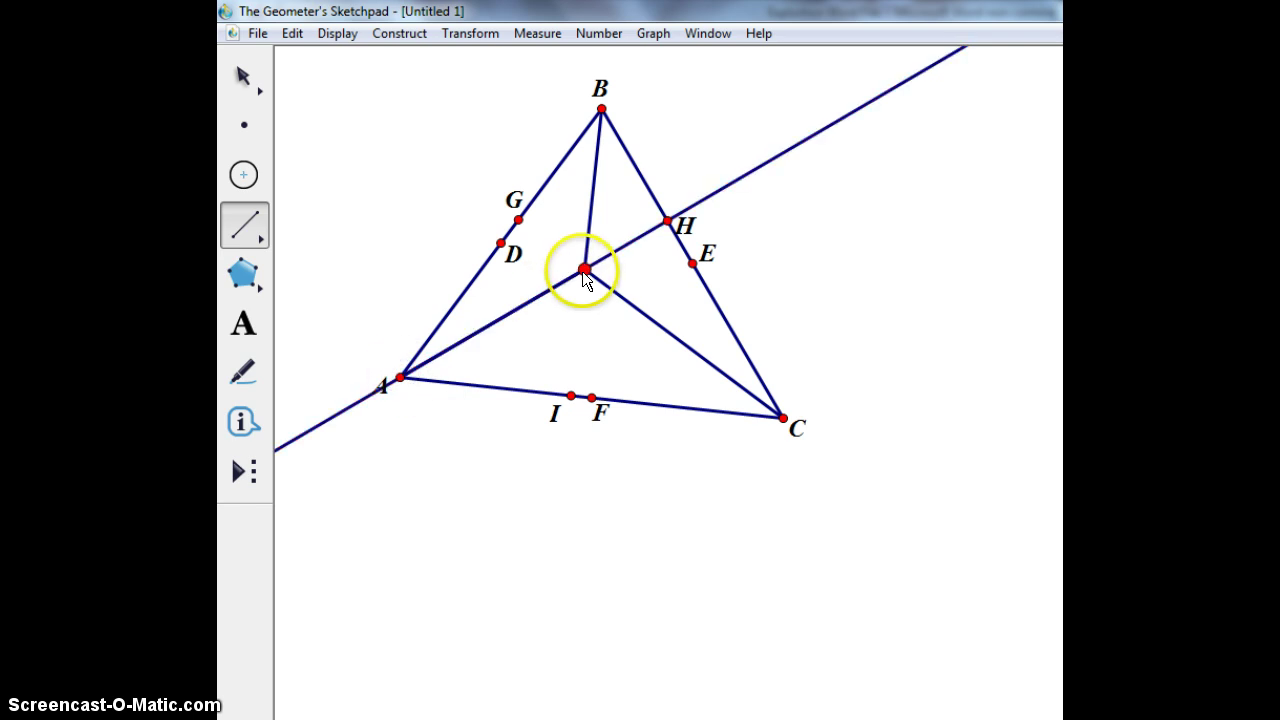
{"action": "left_click", "coordinate": [244, 80]}
Step: Hide the long altitude line through A and H
{"action": "left_click", "coordinate": [827, 201]}
{"action": "left_click", "coordinate": [773, 152]}
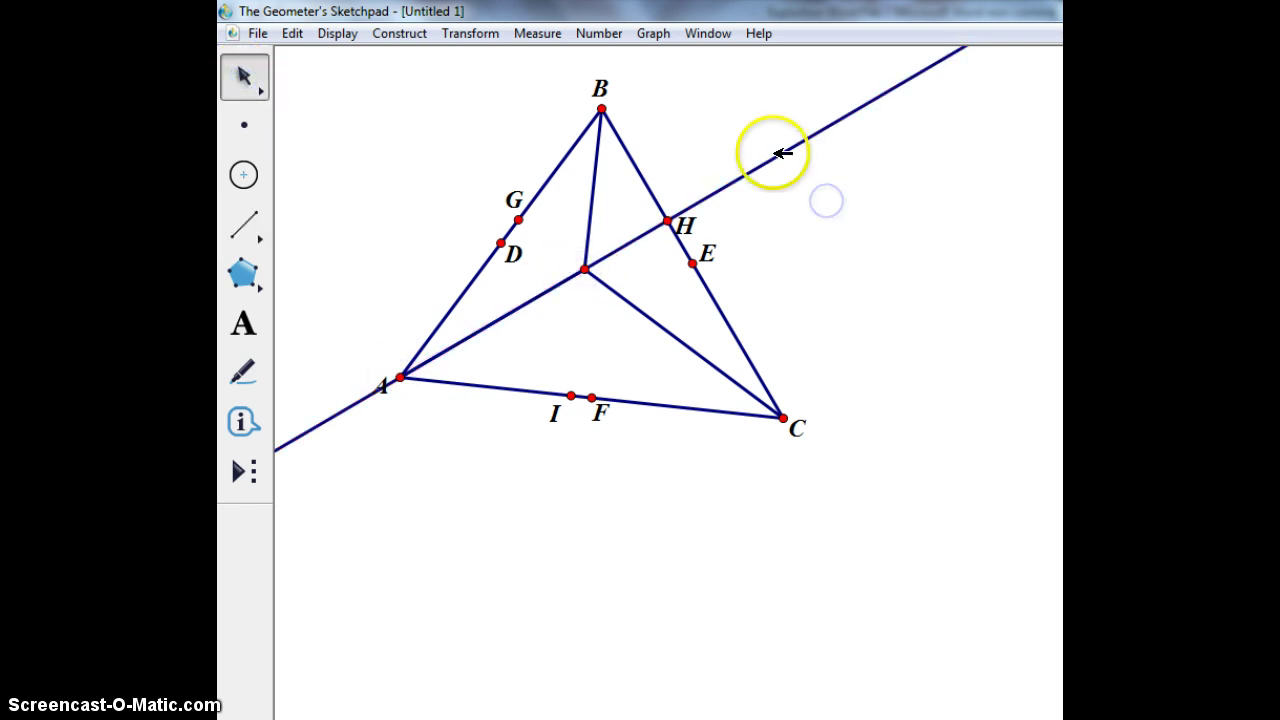
{"action": "key", "text": "ctrl+h"}
{"action": "left_click", "coordinate": [526, 337]}
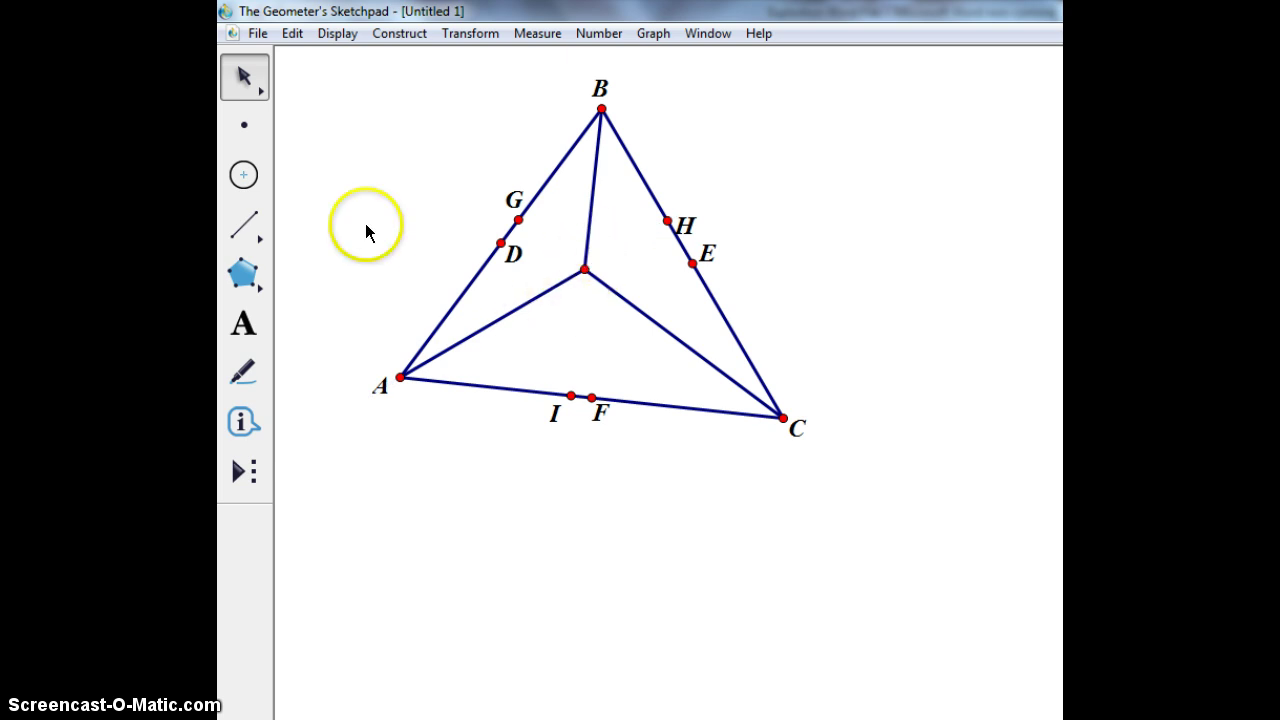
{"action": "left_click", "coordinate": [460, 142]}
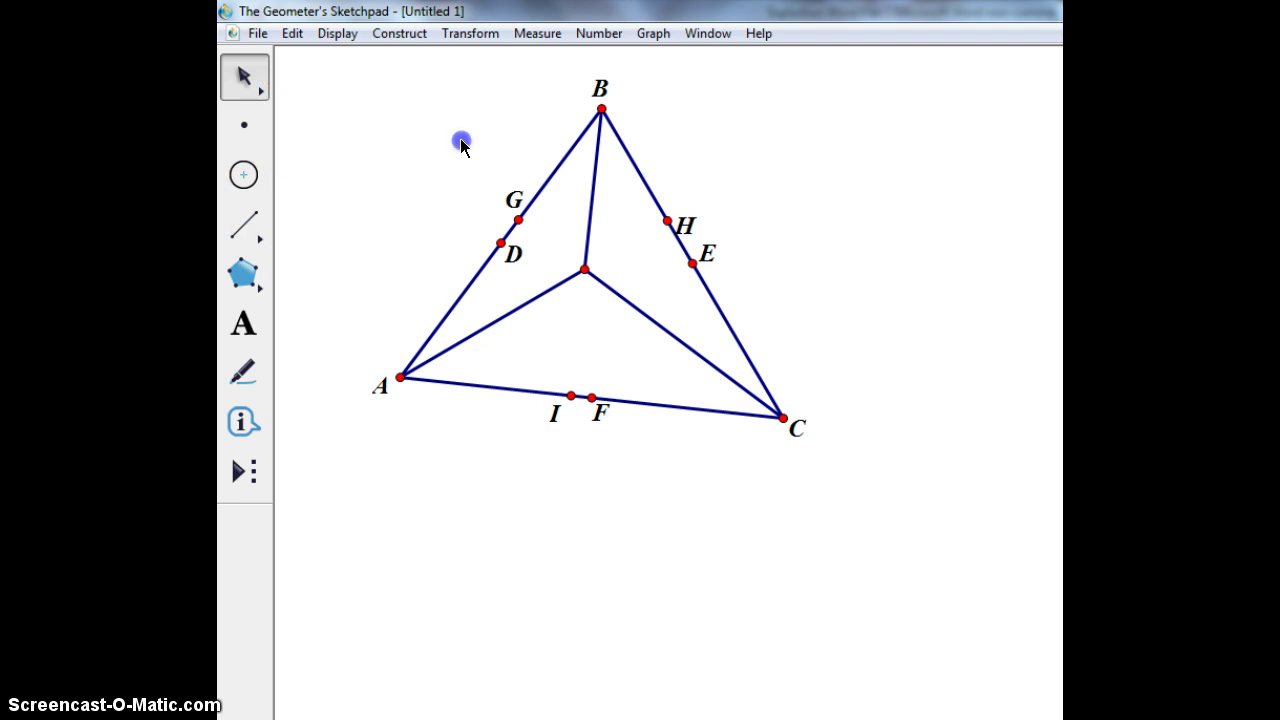
Step: Construct the midpoints of the segments from B, C and A to the interior point
{"action": "left_click", "coordinate": [596, 196]}
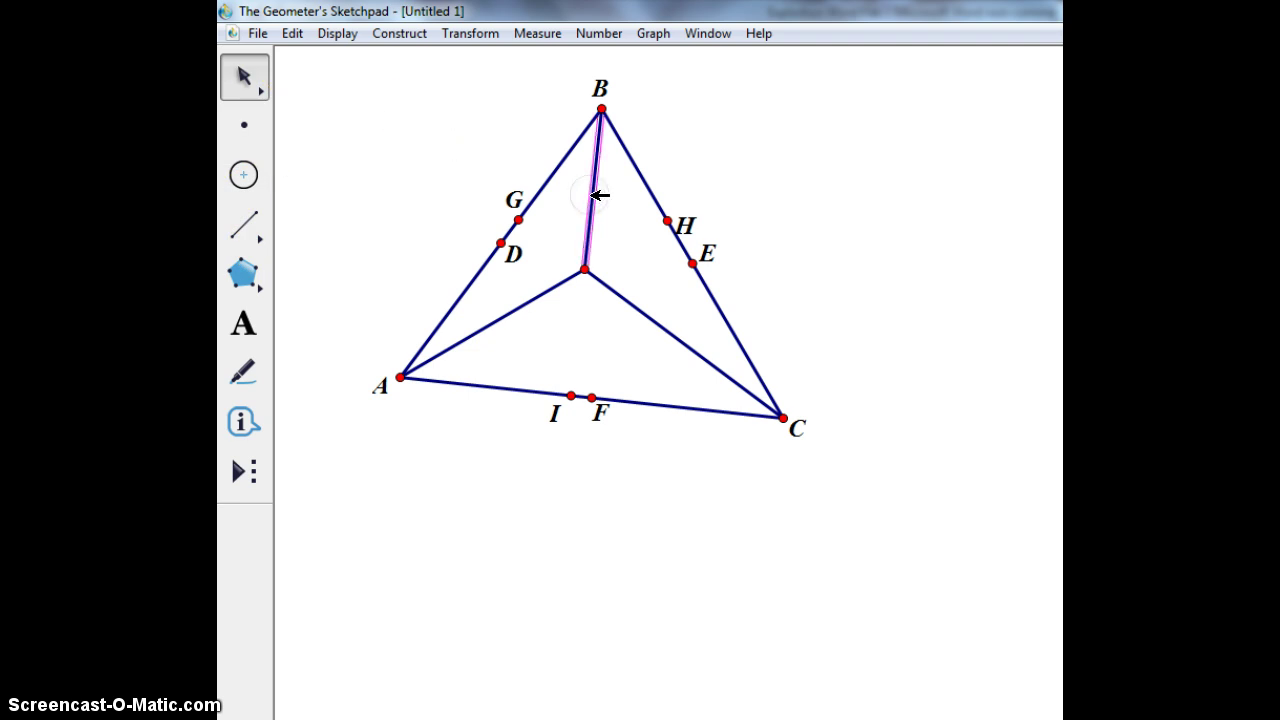
{"action": "left_click", "coordinate": [395, 34]}
{"action": "left_click", "coordinate": [410, 84]}
{"action": "left_click", "coordinate": [650, 368]}
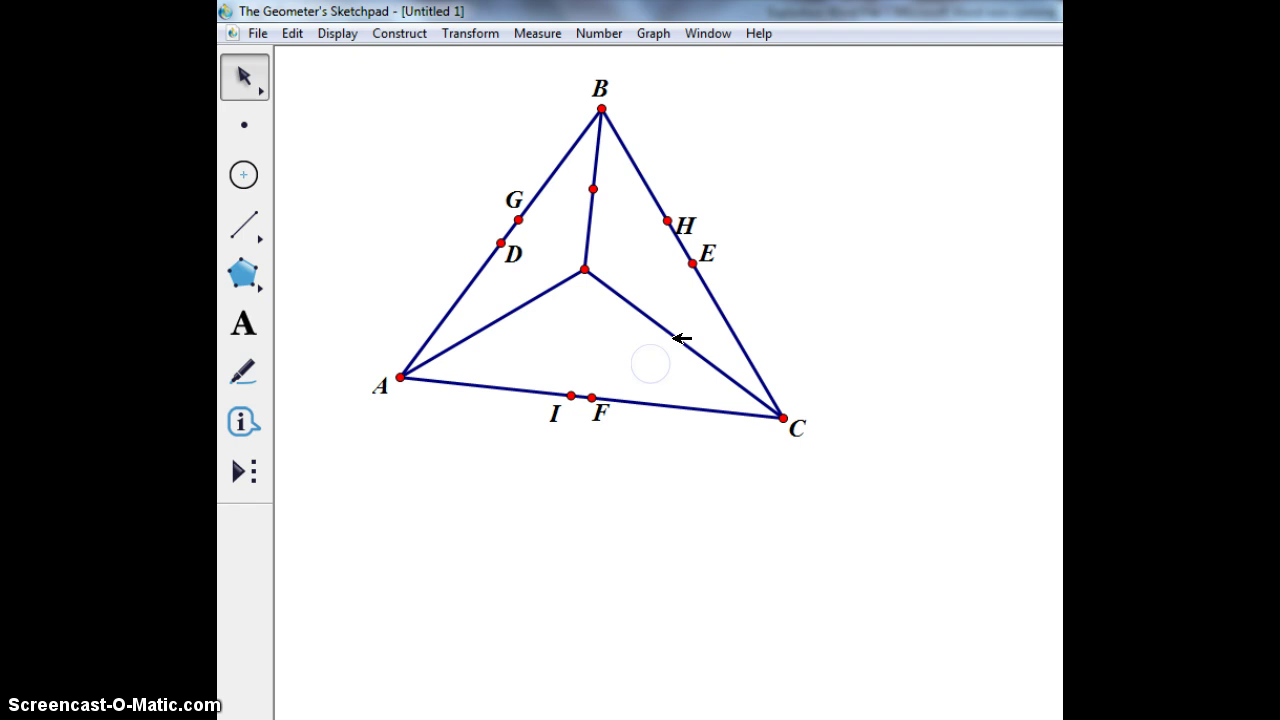
{"action": "left_click", "coordinate": [680, 338]}
{"action": "left_click", "coordinate": [337, 33]}
{"action": "mouse_move", "coordinate": [375, 45]}
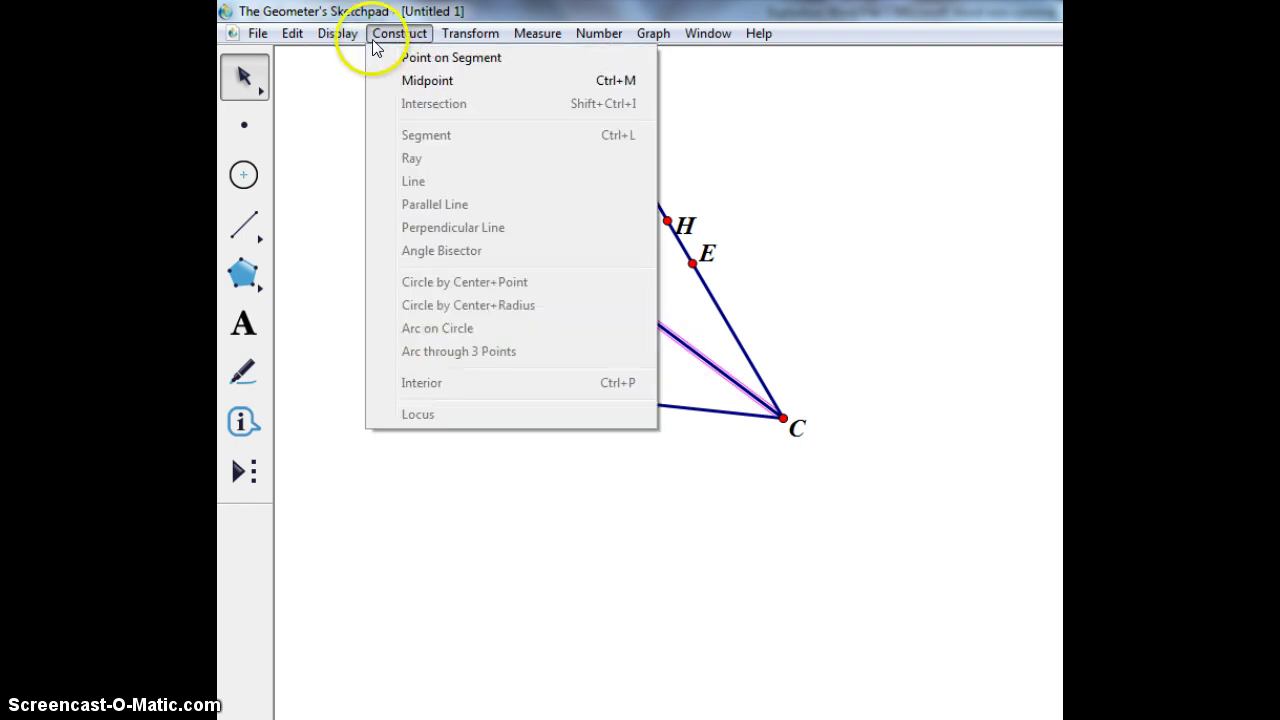
{"action": "left_click", "coordinate": [410, 80]}
{"action": "left_click", "coordinate": [594, 372]}
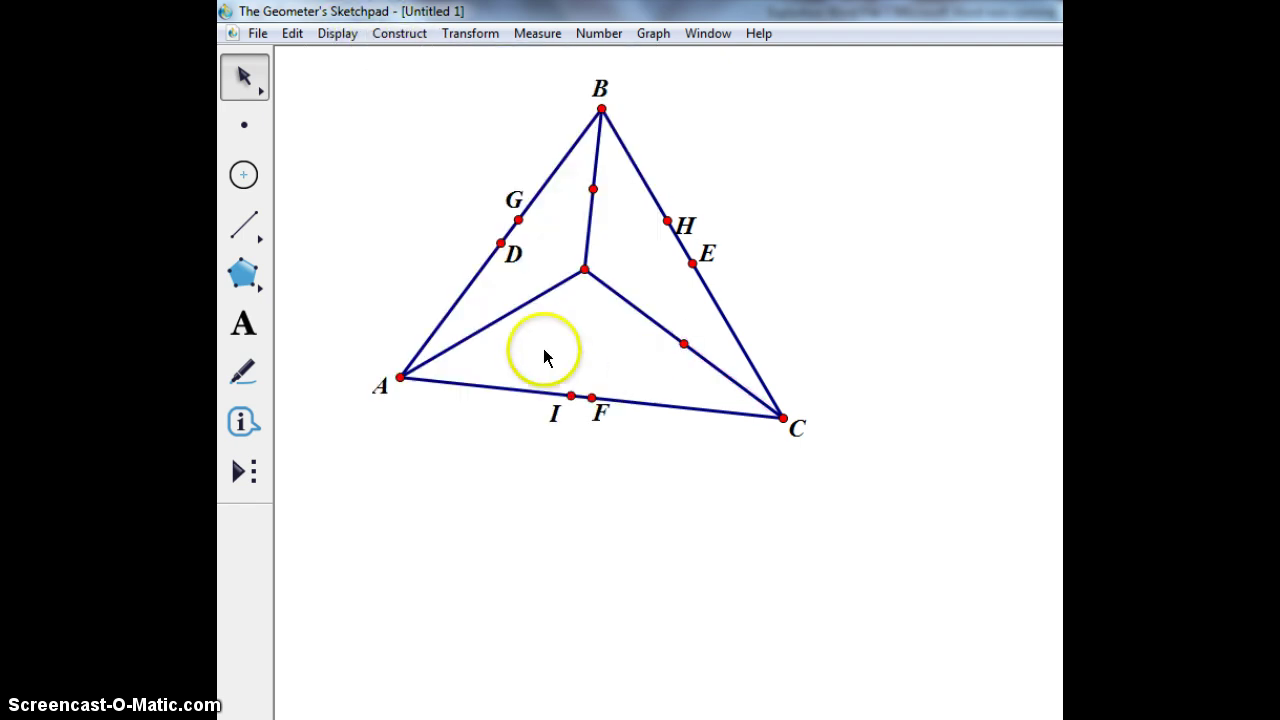
{"action": "left_click", "coordinate": [495, 325]}
{"action": "left_click", "coordinate": [400, 33]}
{"action": "left_click", "coordinate": [431, 82]}
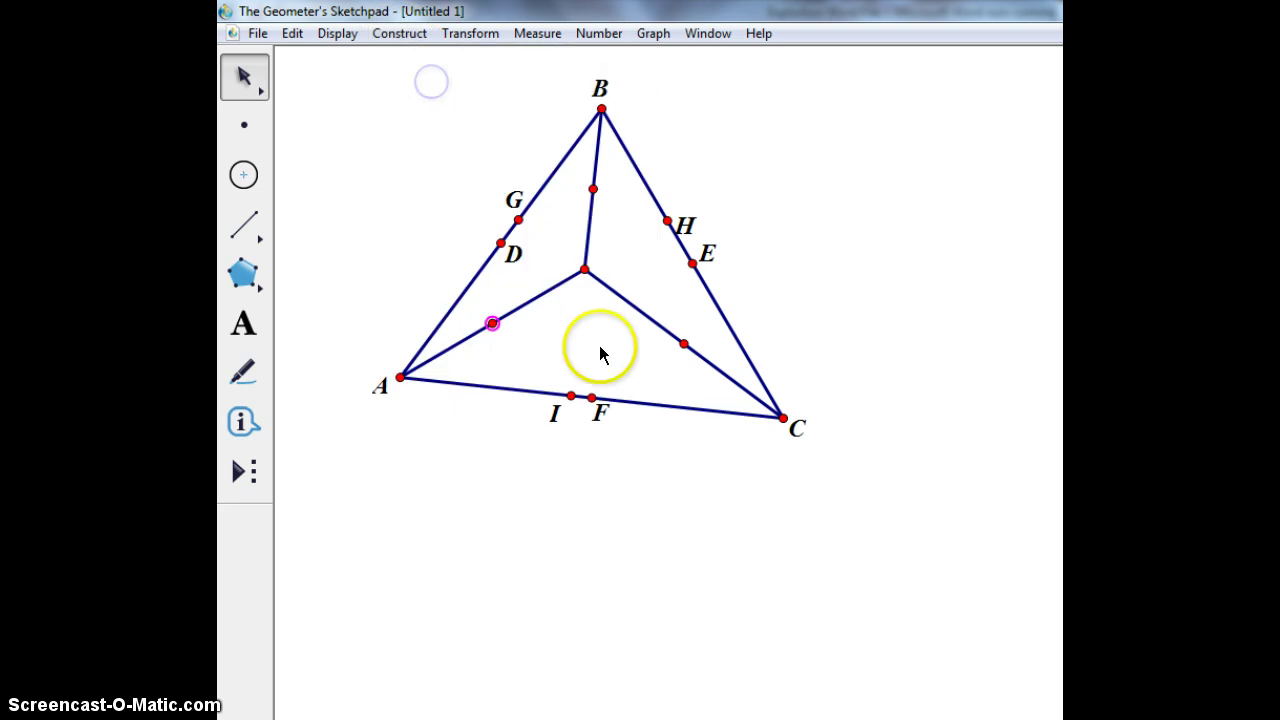
{"action": "left_click", "coordinate": [600, 354]}
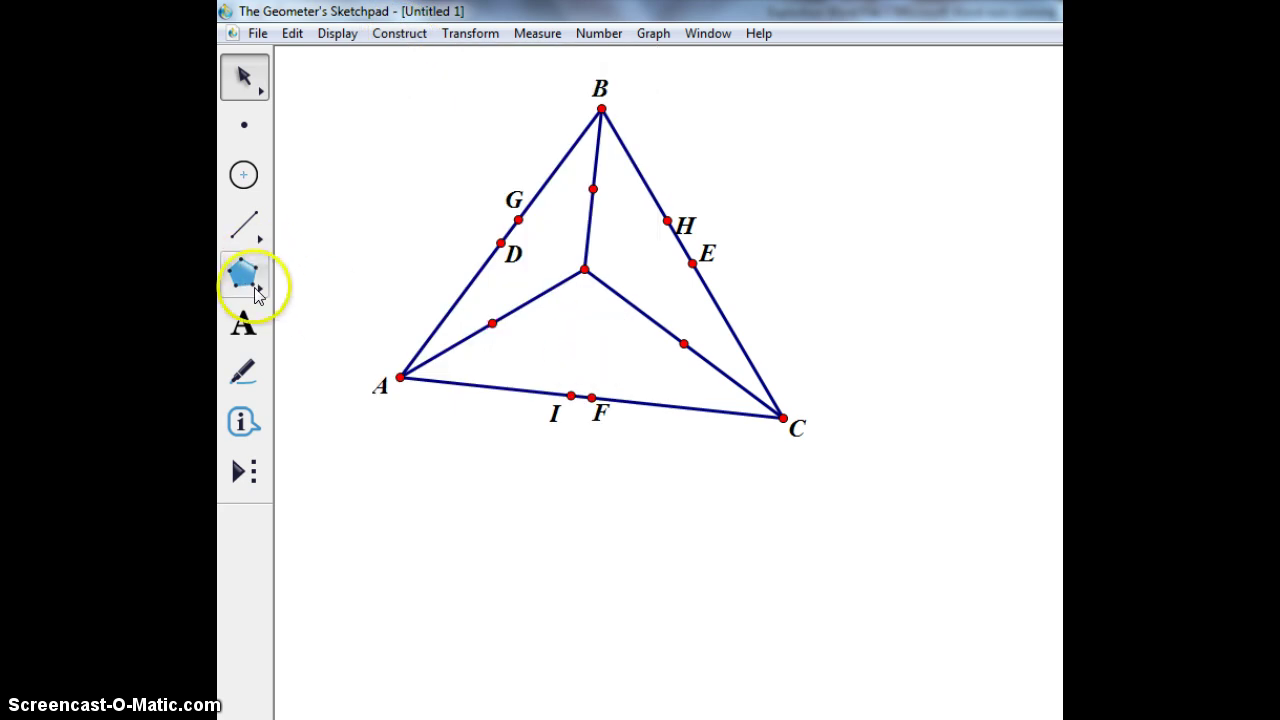
Step: Label the midpoints J, K and L, dragging K to the upper right and L upper left
{"action": "left_click", "coordinate": [244, 323]}
{"action": "left_click", "coordinate": [590, 192]}
{"action": "left_click", "coordinate": [683, 346]}
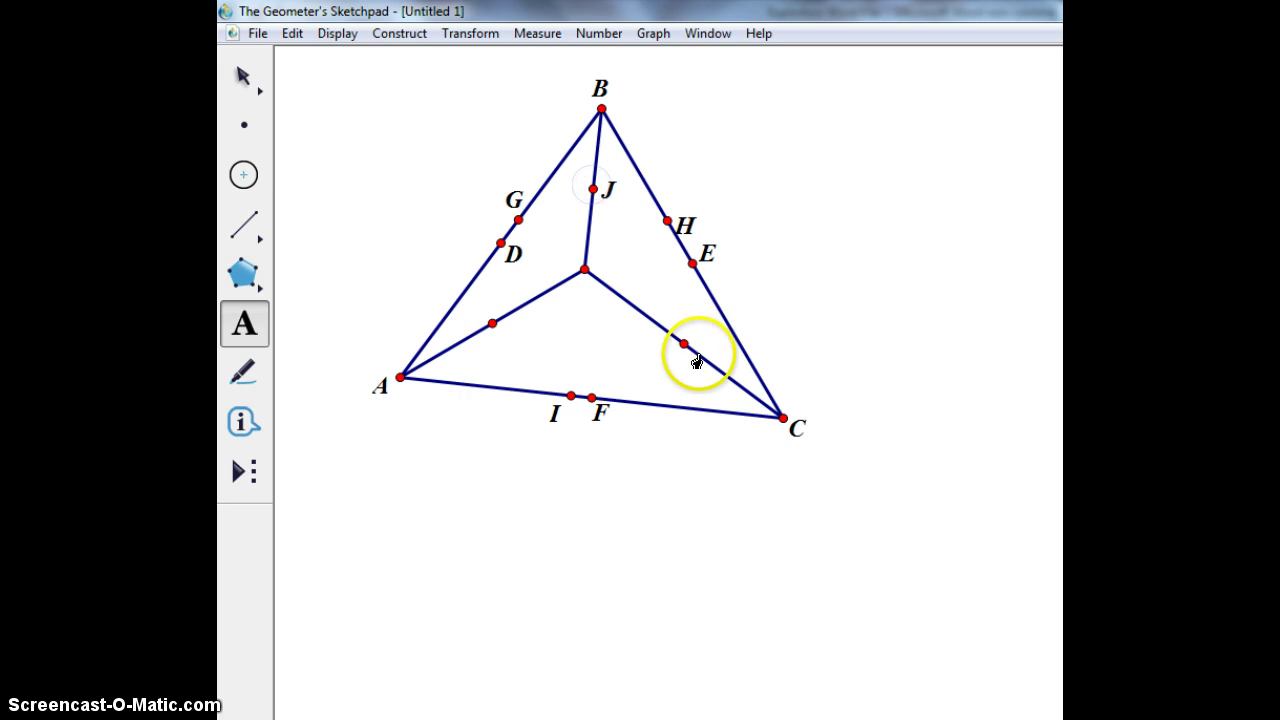
{"action": "left_click", "coordinate": [493, 324]}
{"action": "left_click_drag", "start_coordinate": [671, 360], "coordinate": [724, 344]}
{"action": "left_click_drag", "start_coordinate": [503, 338], "coordinate": [462, 319]}
{"action": "mouse_move", "coordinate": [549, 168]}
{"action": "left_mouse_down"}
{"action": "mouse_move", "coordinate": [514, 243]}
{"action": "mouse_move", "coordinate": [509, 223]}
{"action": "mouse_move", "coordinate": [569, 193]}
{"action": "mouse_move", "coordinate": [628, 203]}
{"action": "left_mouse_up"}
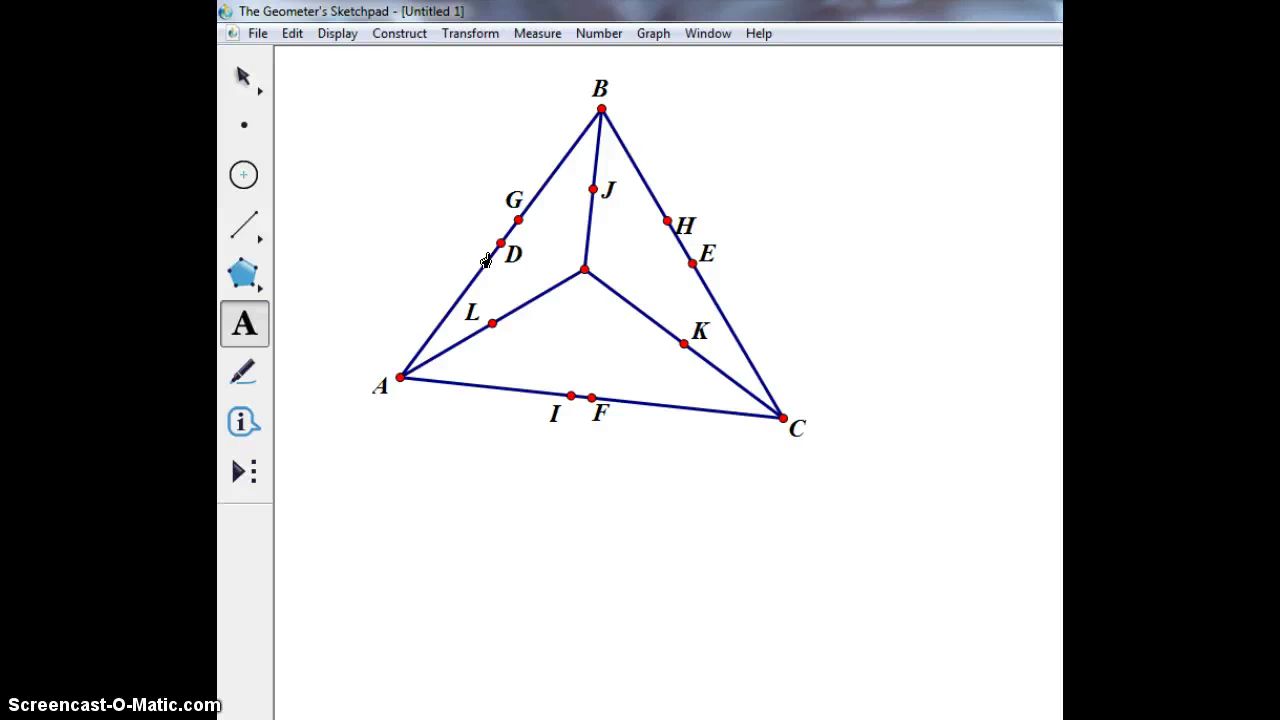
{"action": "left_click", "coordinate": [243, 77]}
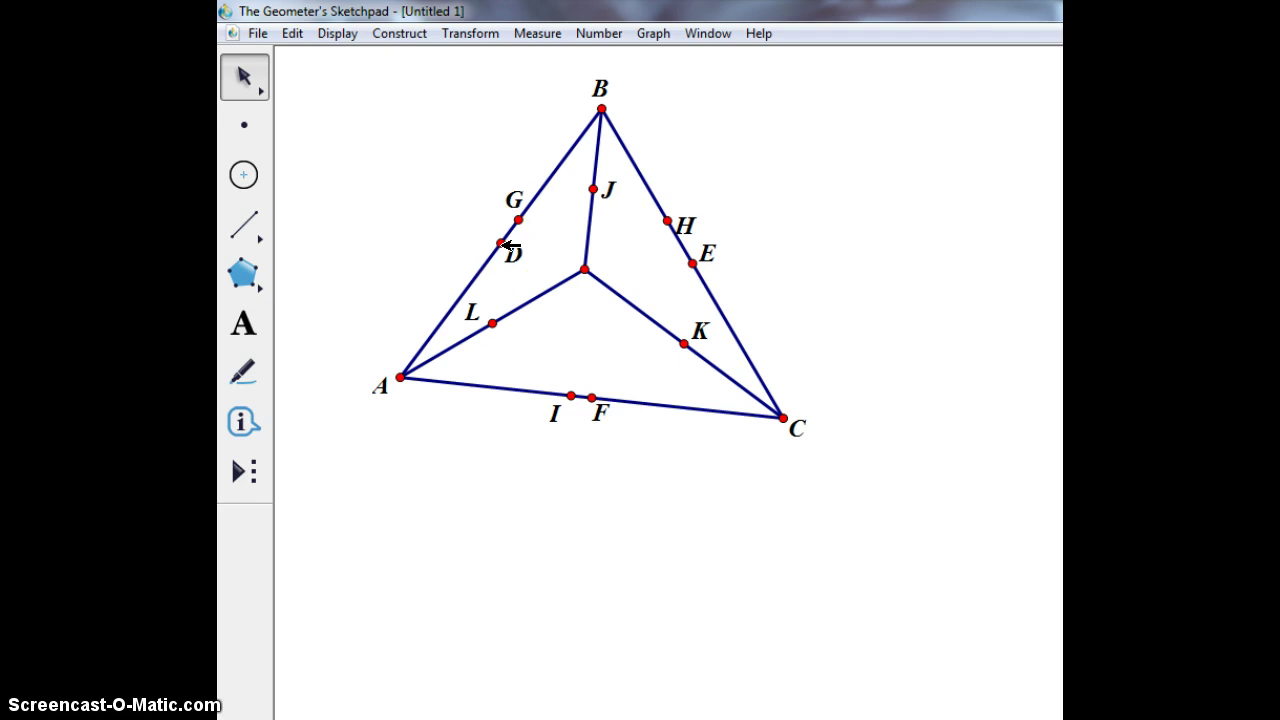
Step: Draw segments from D to E and from D to F to form triangle DEF
{"action": "left_click", "coordinate": [694, 262]}
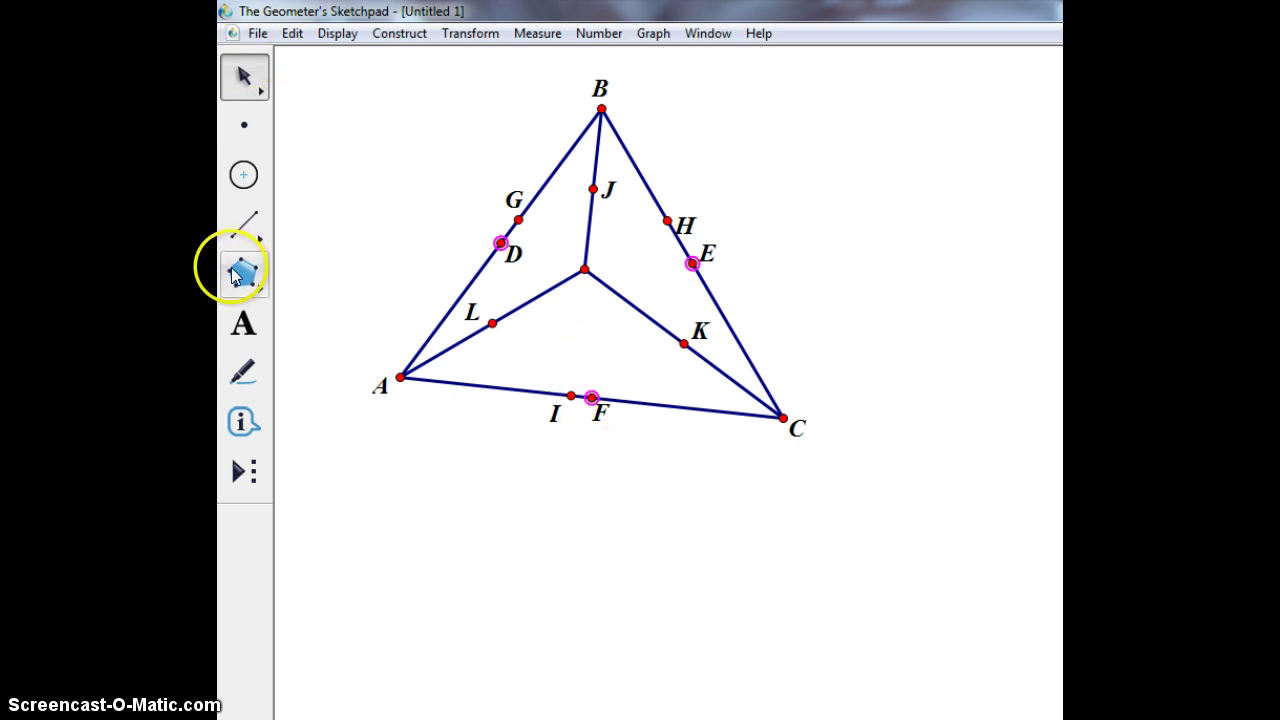
{"action": "left_click", "coordinate": [244, 222]}
{"action": "left_click_drag", "start_coordinate": [502, 243], "coordinate": [592, 398]}
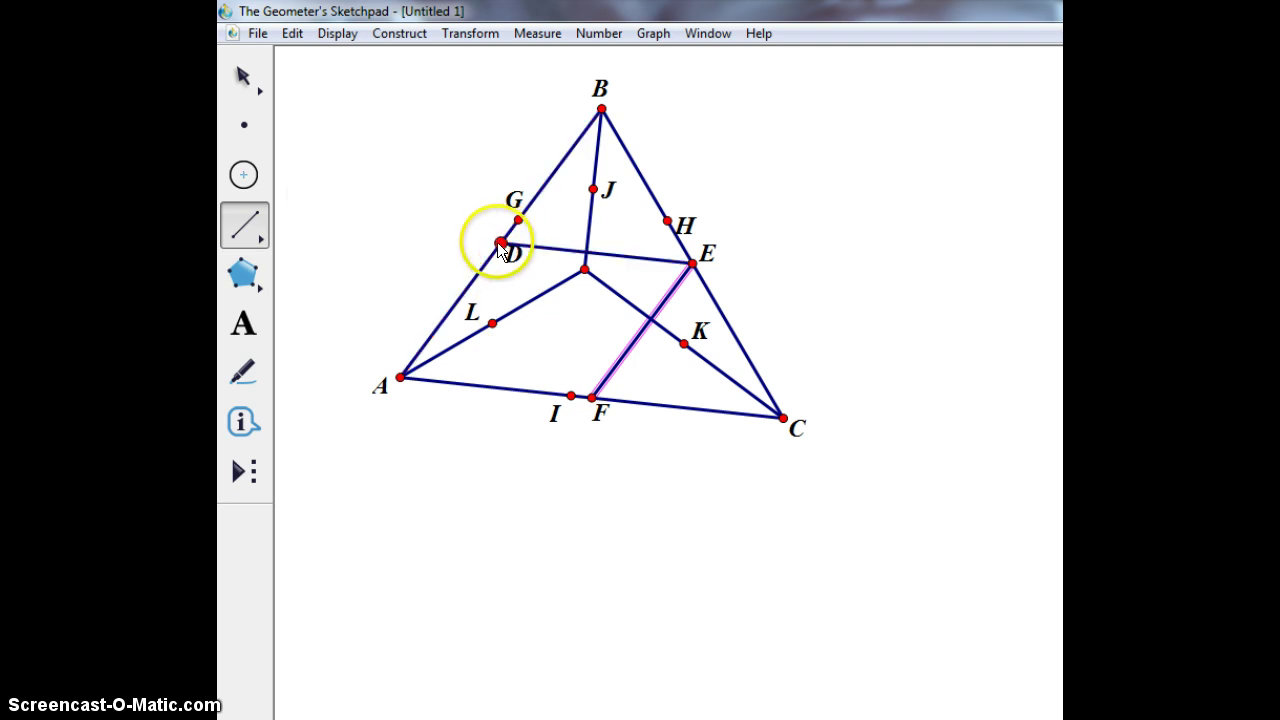
{"action": "left_click_drag", "start_coordinate": [500, 243], "coordinate": [592, 398]}
Step: Colour segments DF, DE and EF orange
{"action": "left_click", "coordinate": [243, 77]}
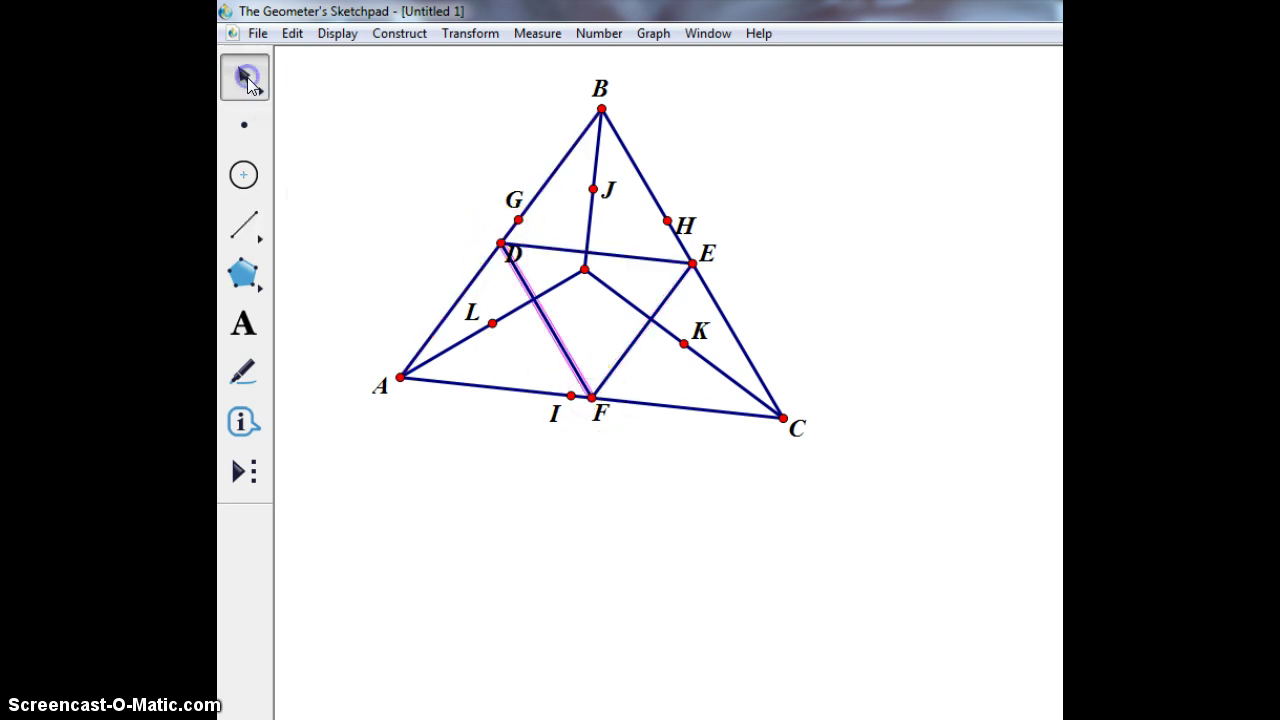
{"action": "left_click", "coordinate": [545, 249], "text": "shift"}
{"action": "left_click", "coordinate": [622, 399], "text": "shift"}
{"action": "left_click", "coordinate": [617, 366]}
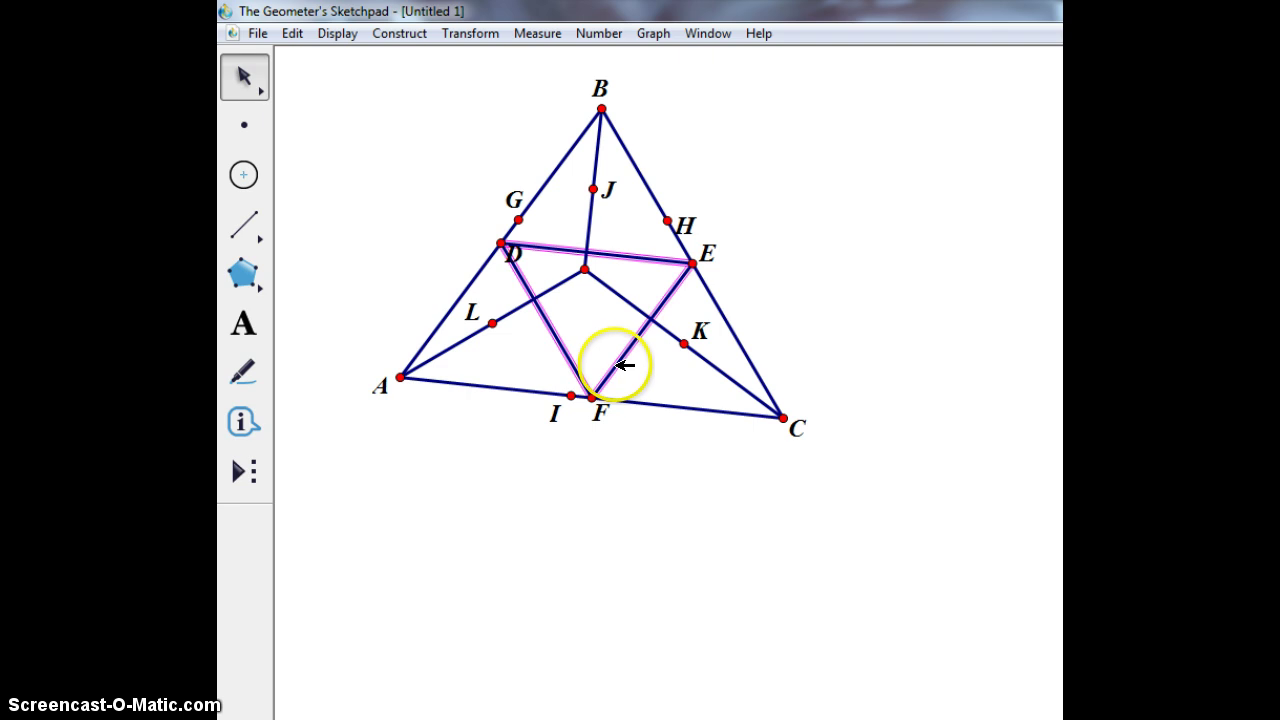
{"action": "left_click", "coordinate": [337, 33]}
{"action": "mouse_move", "coordinate": [362, 100]}
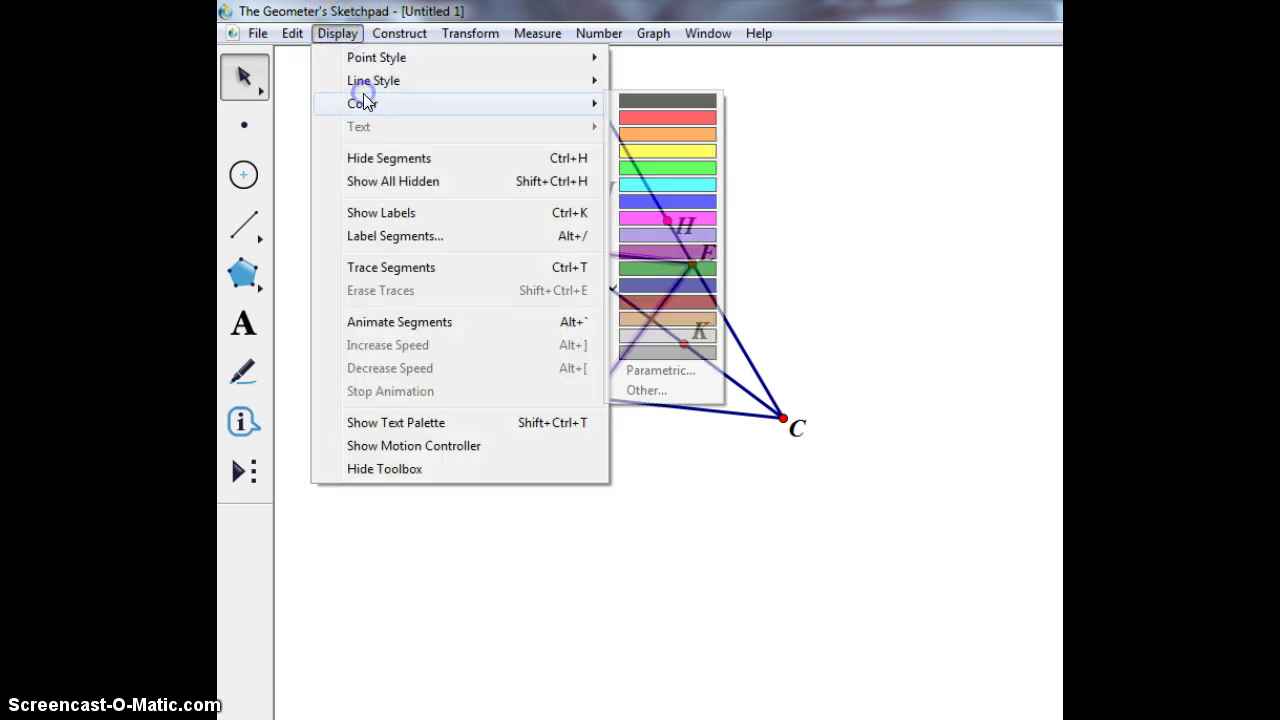
{"action": "left_click", "coordinate": [656, 131]}
{"action": "left_click", "coordinate": [929, 305]}
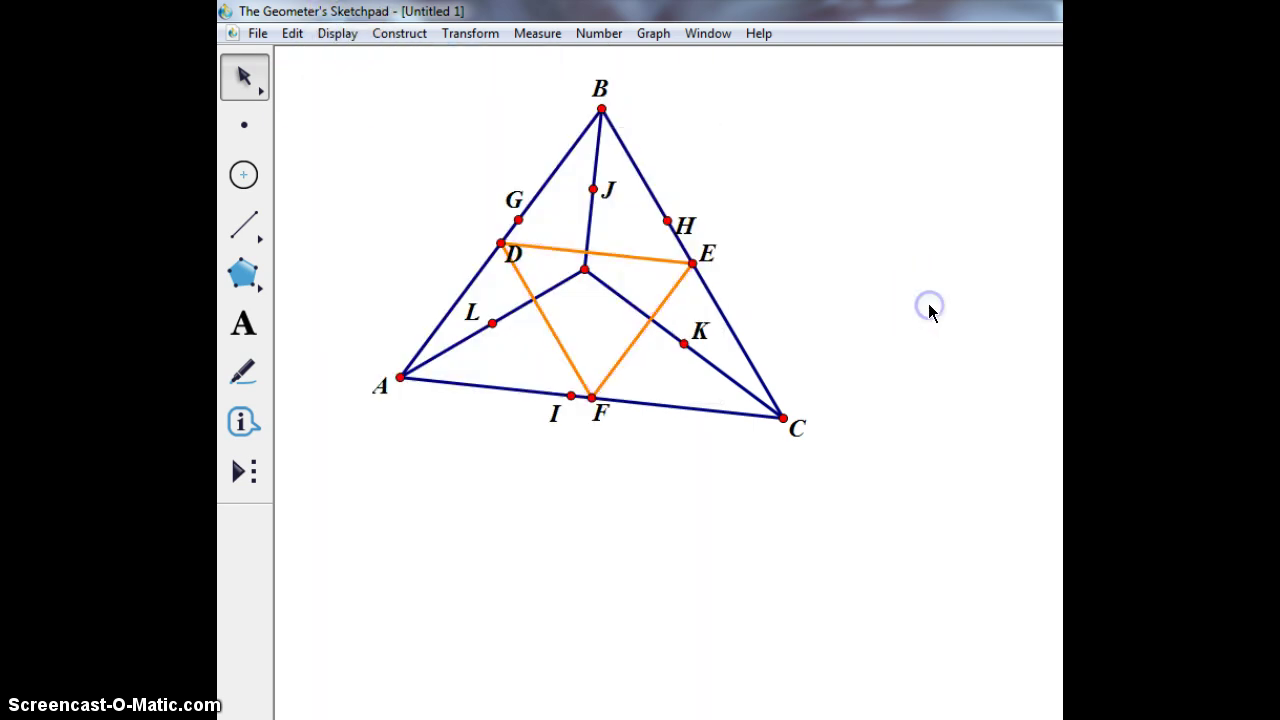
Step: Construct the midpoints of sides DE, EF and DF of the orange triangle
{"action": "left_click", "coordinate": [622, 256]}
{"action": "left_click", "coordinate": [337, 33]}
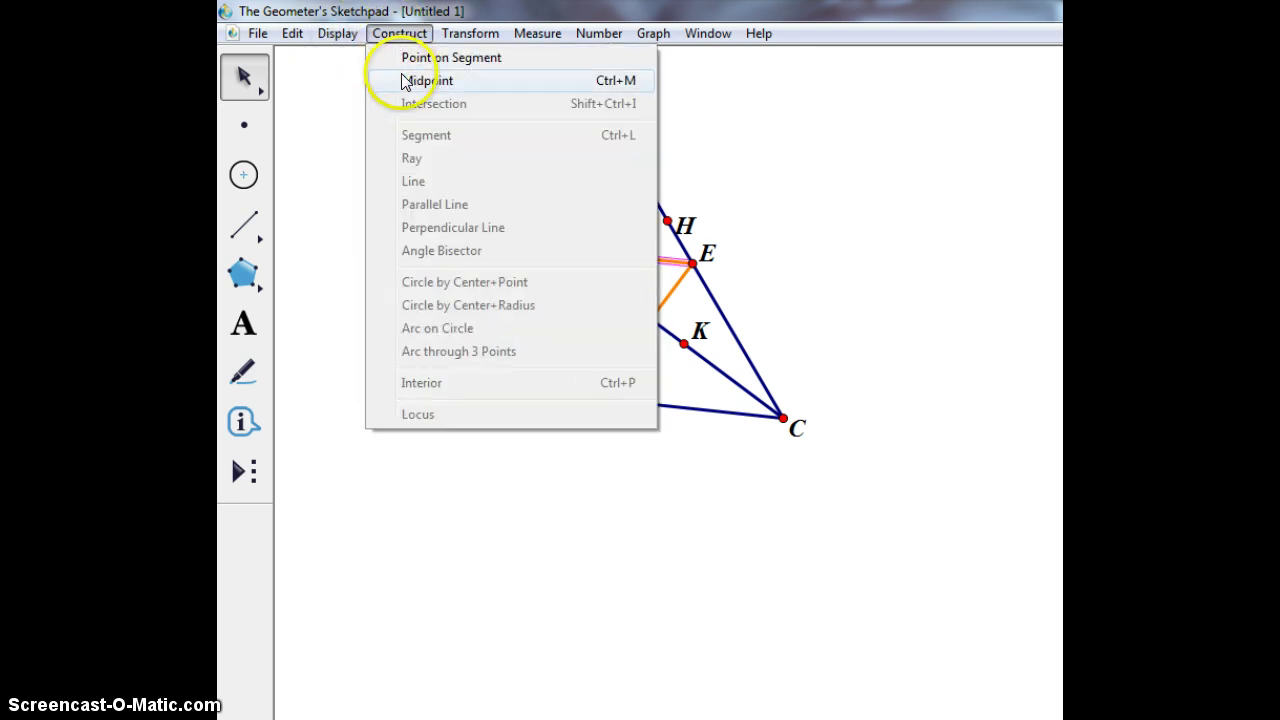
{"action": "left_click", "coordinate": [401, 75]}
{"action": "left_click", "coordinate": [636, 337]}
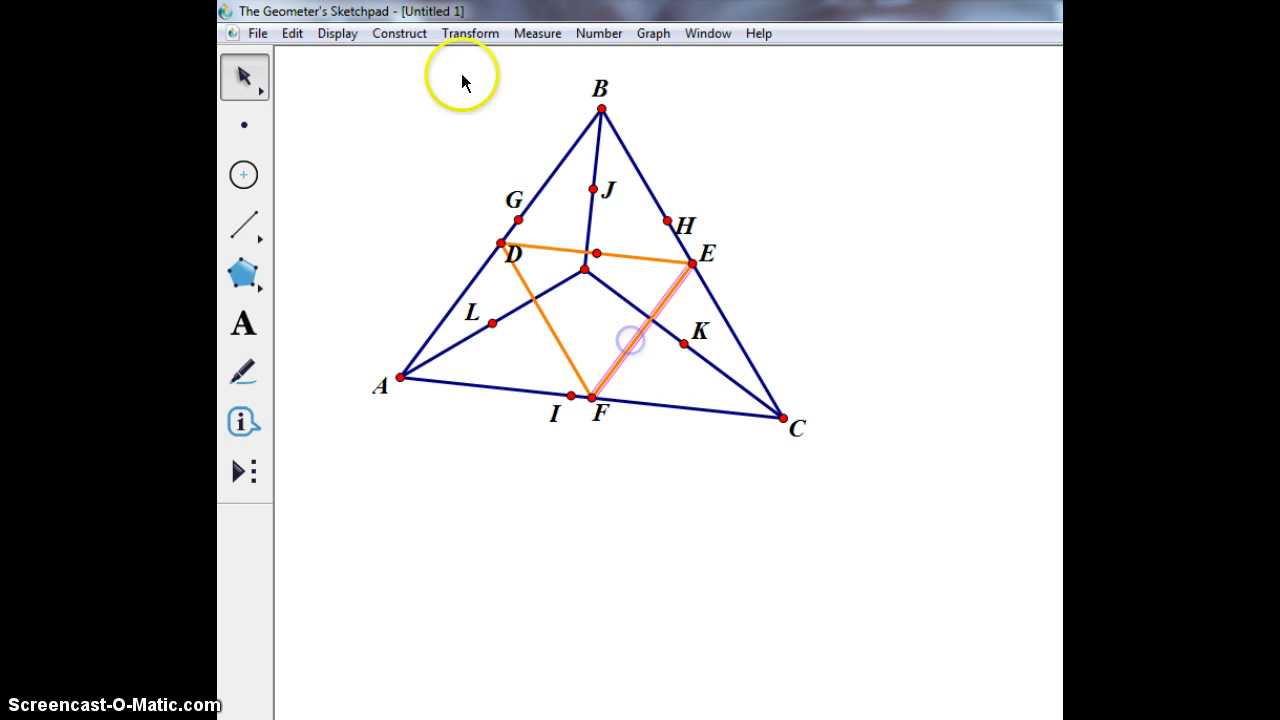
{"action": "left_click", "coordinate": [408, 36]}
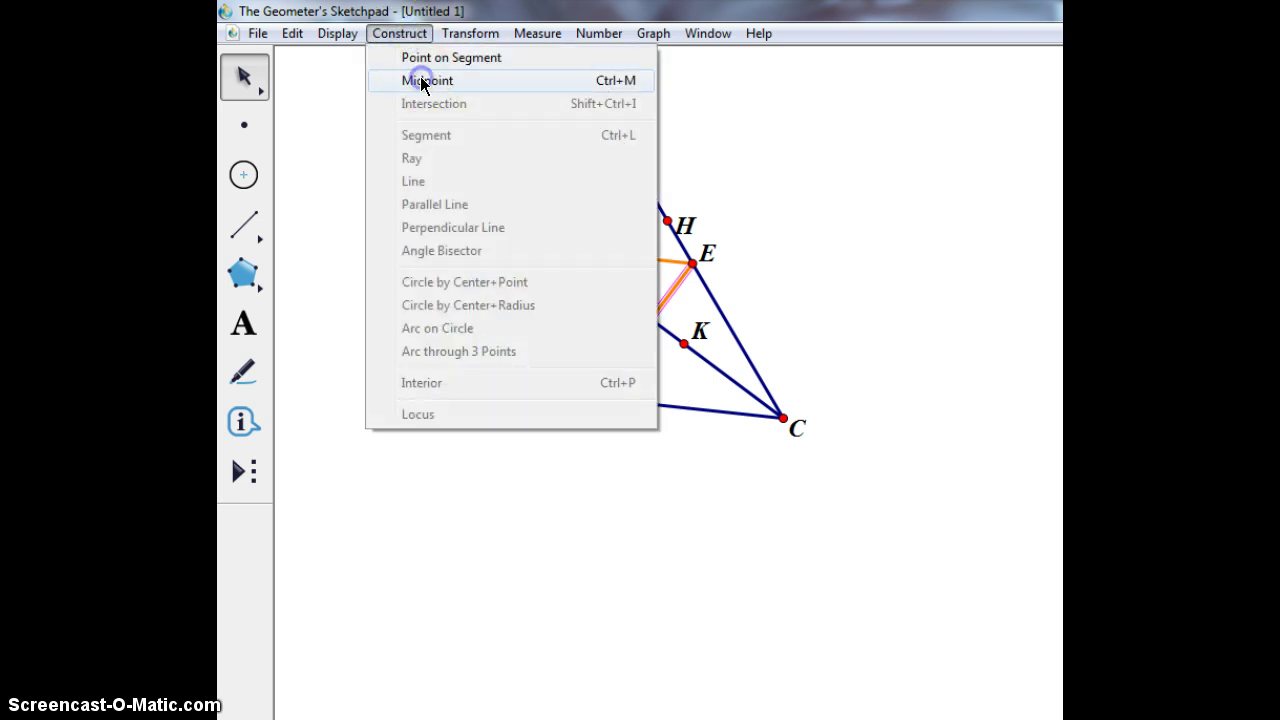
{"action": "left_click", "coordinate": [417, 79]}
{"action": "left_click", "coordinate": [552, 330]}
{"action": "left_click", "coordinate": [399, 33]}
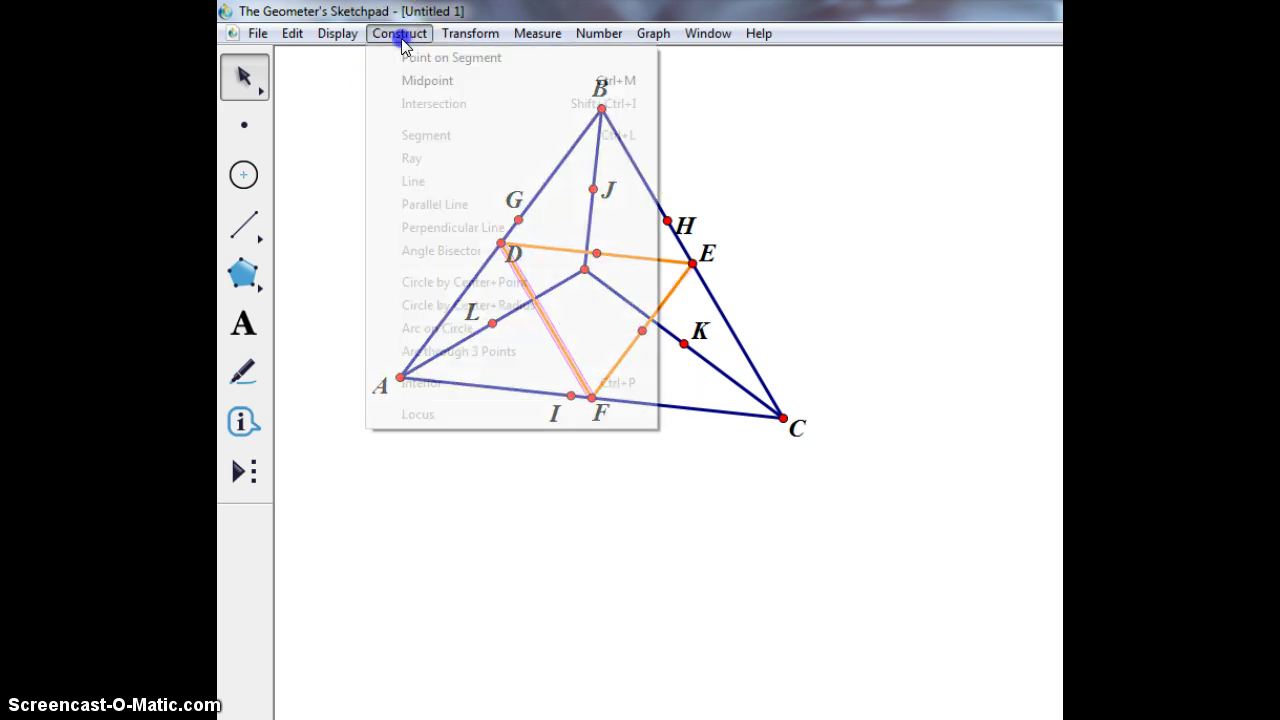
{"action": "left_click", "coordinate": [415, 82]}
{"action": "left_click", "coordinate": [720, 296]}
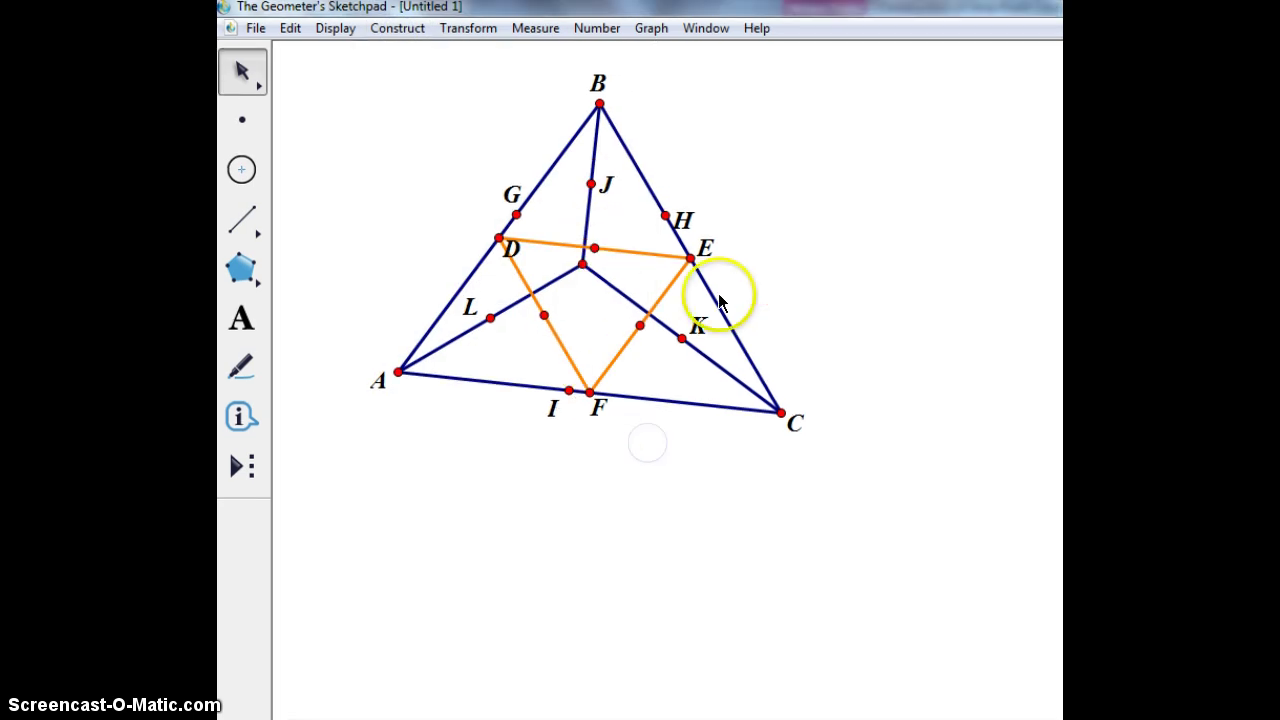
{"action": "left_click", "coordinate": [643, 490]}
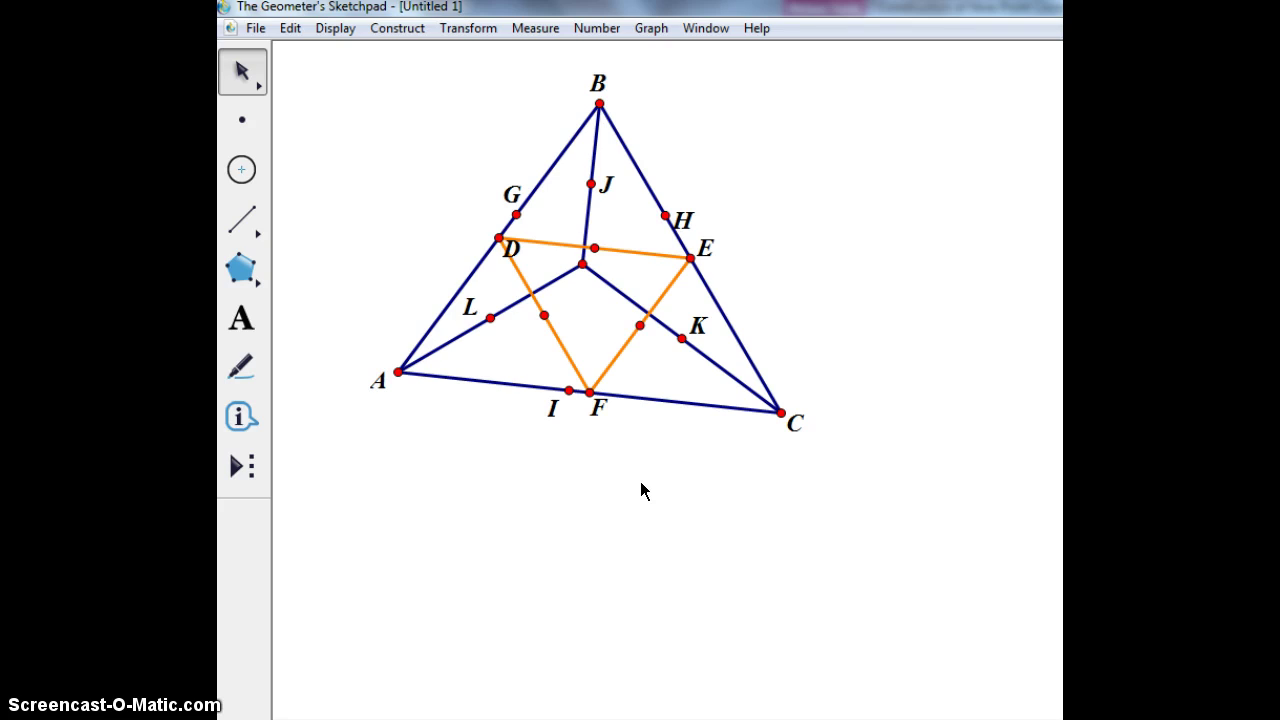
{"action": "left_click", "coordinate": [676, 354]}
Step: Construct perpendicular lines to EF and DF through their midpoints
{"action": "left_click", "coordinate": [657, 305]}
{"action": "left_click", "coordinate": [638, 328]}
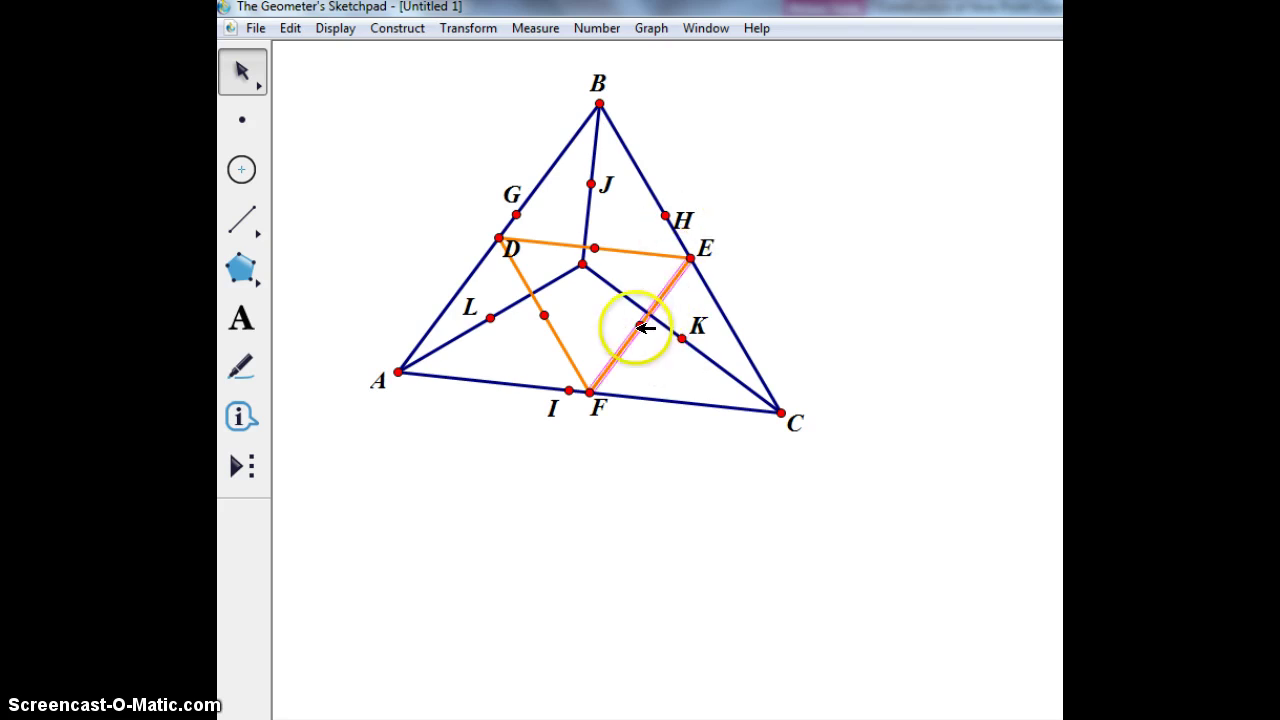
{"action": "left_click", "coordinate": [390, 26]}
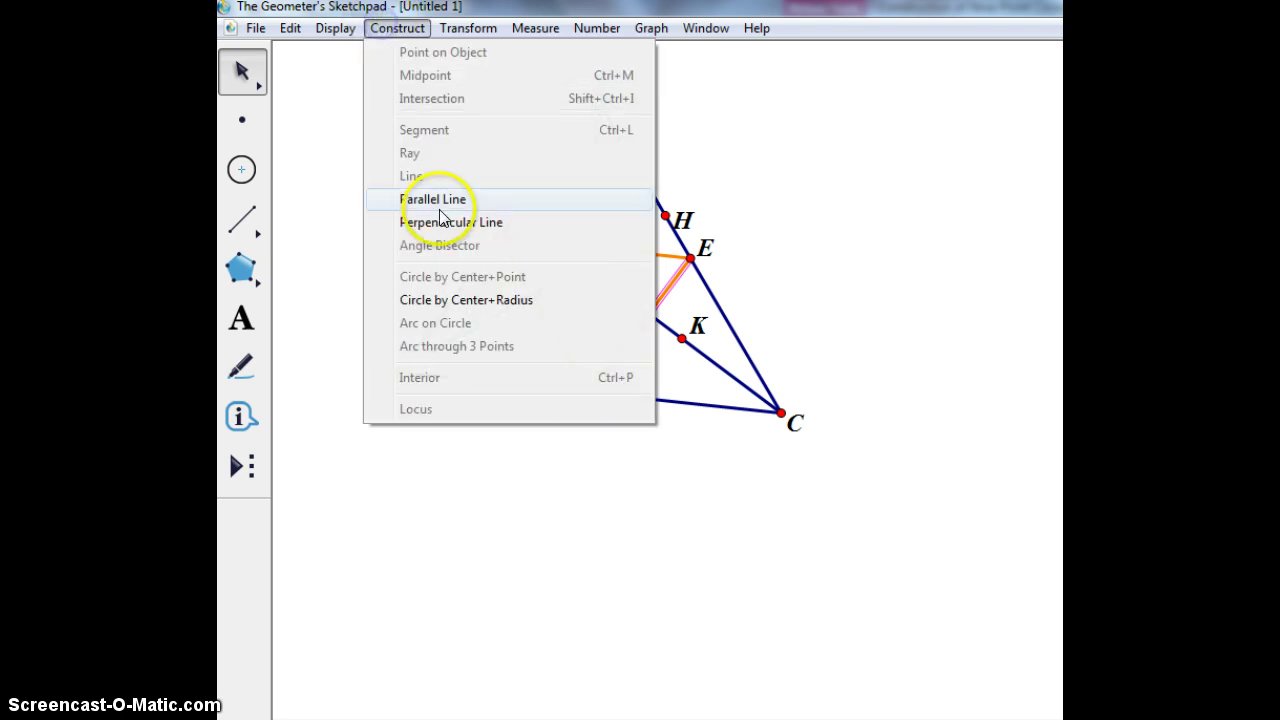
{"action": "left_click", "coordinate": [440, 200]}
{"action": "left_click", "coordinate": [661, 477]}
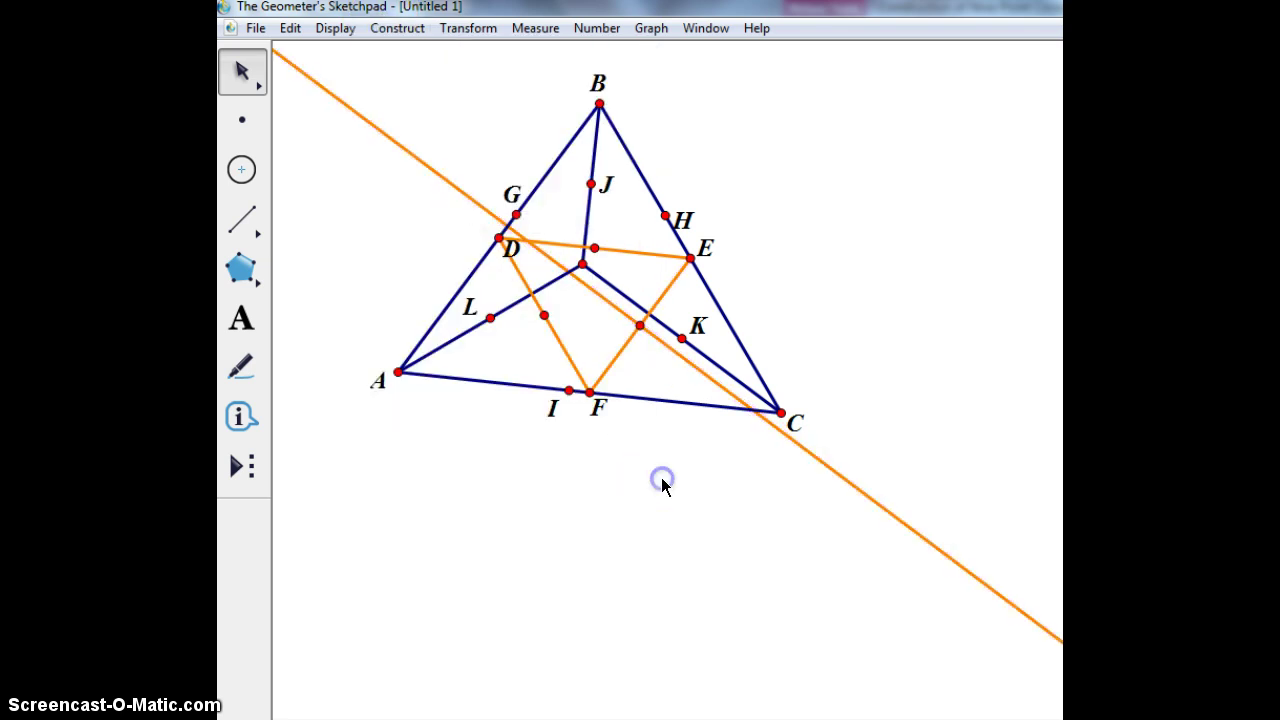
{"action": "left_click", "coordinate": [565, 340]}
{"action": "left_click", "coordinate": [543, 315]}
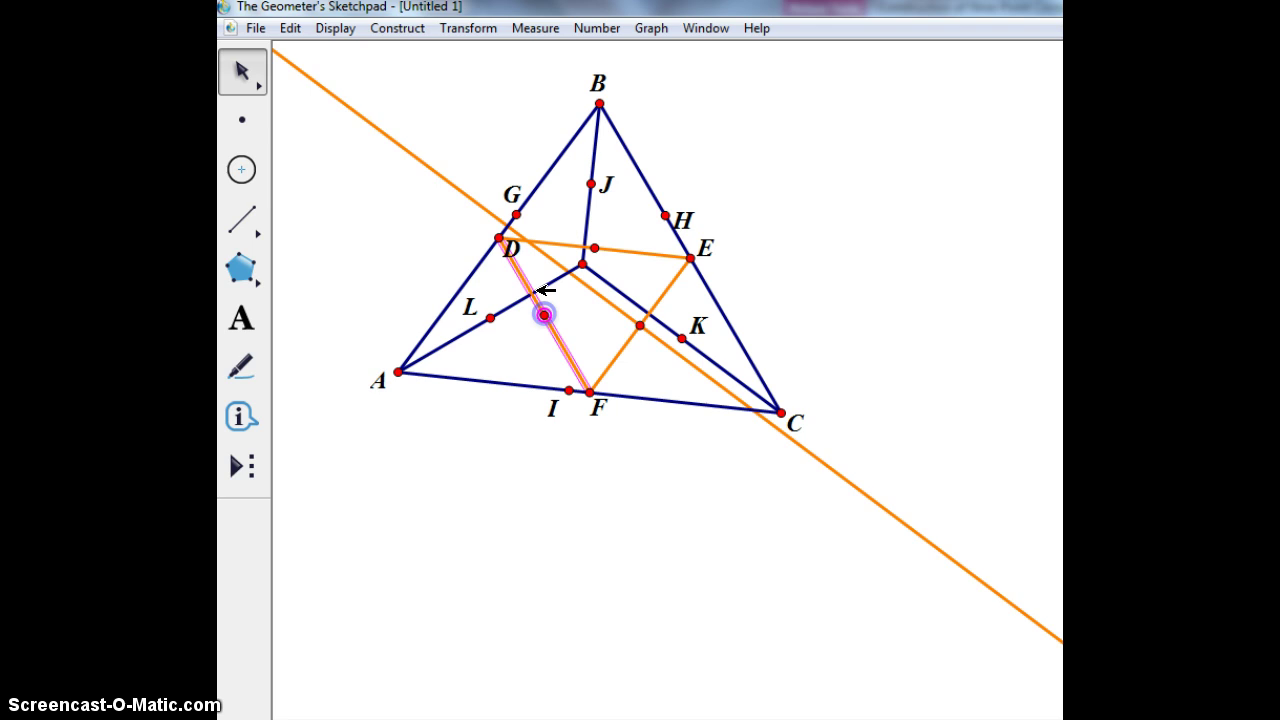
{"action": "left_click", "coordinate": [418, 29]}
{"action": "left_click", "coordinate": [486, 214]}
{"action": "left_click", "coordinate": [572, 463]}
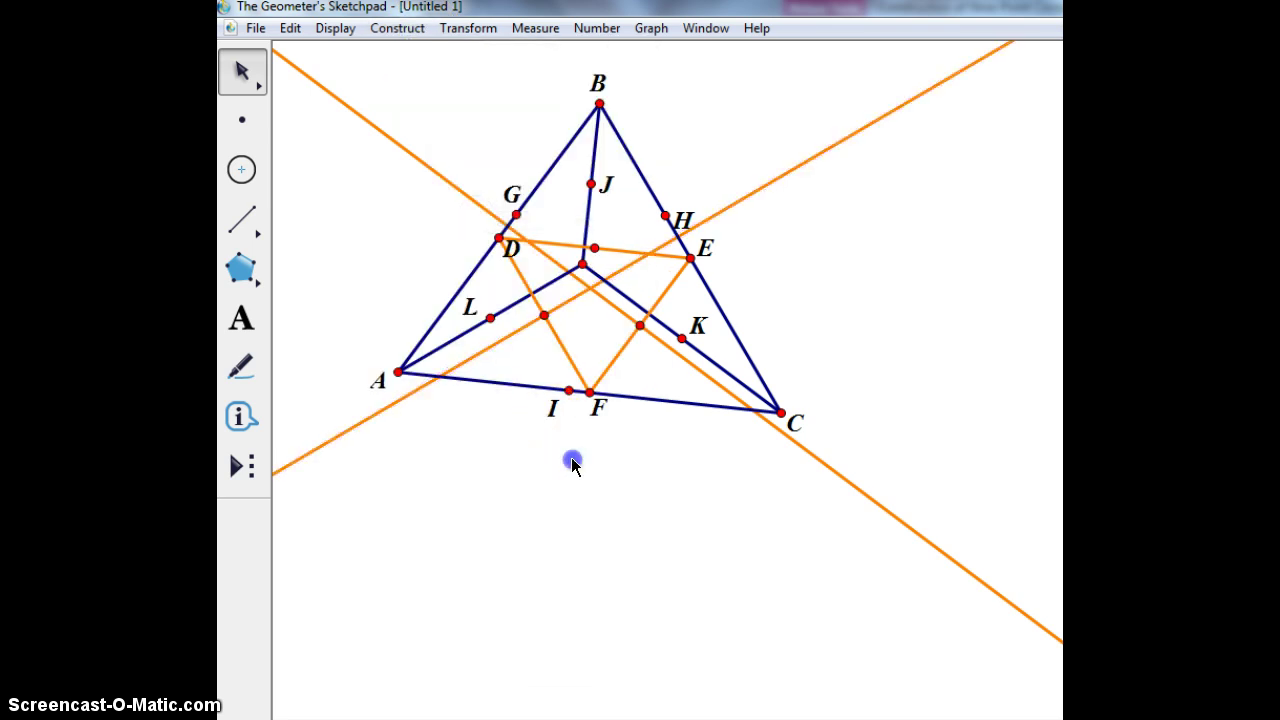
Step: Place a point where the two perpendicular bisectors intersect
{"action": "left_click", "coordinate": [242, 120]}
{"action": "left_click", "coordinate": [443, 269]}
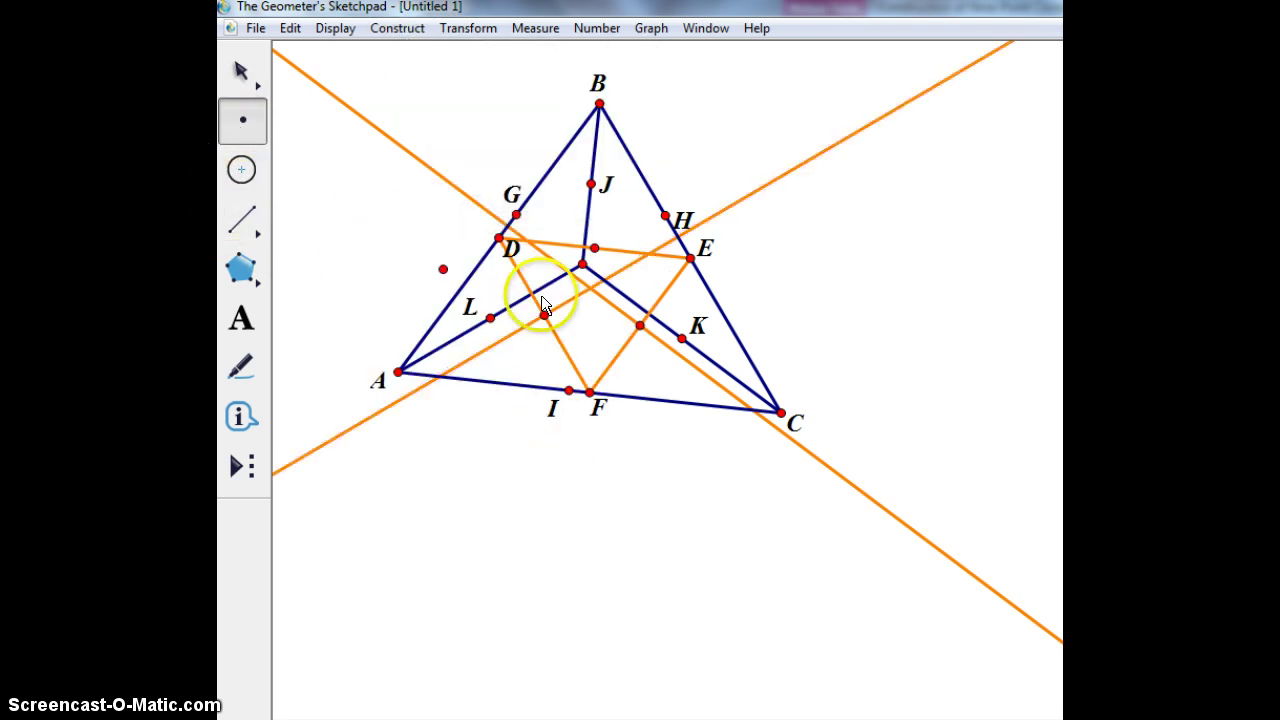
{"action": "key", "text": "ctrl+z"}
{"action": "left_click", "coordinate": [591, 289]}
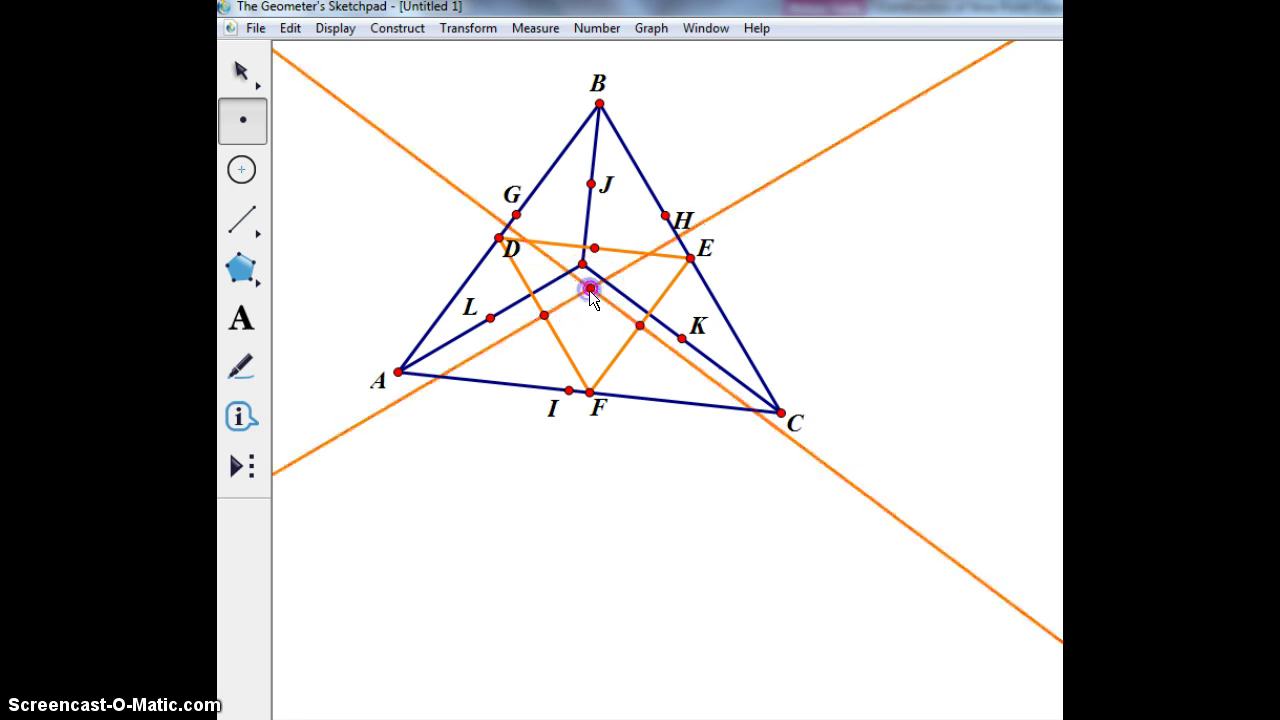
{"action": "left_click", "coordinate": [241, 70]}
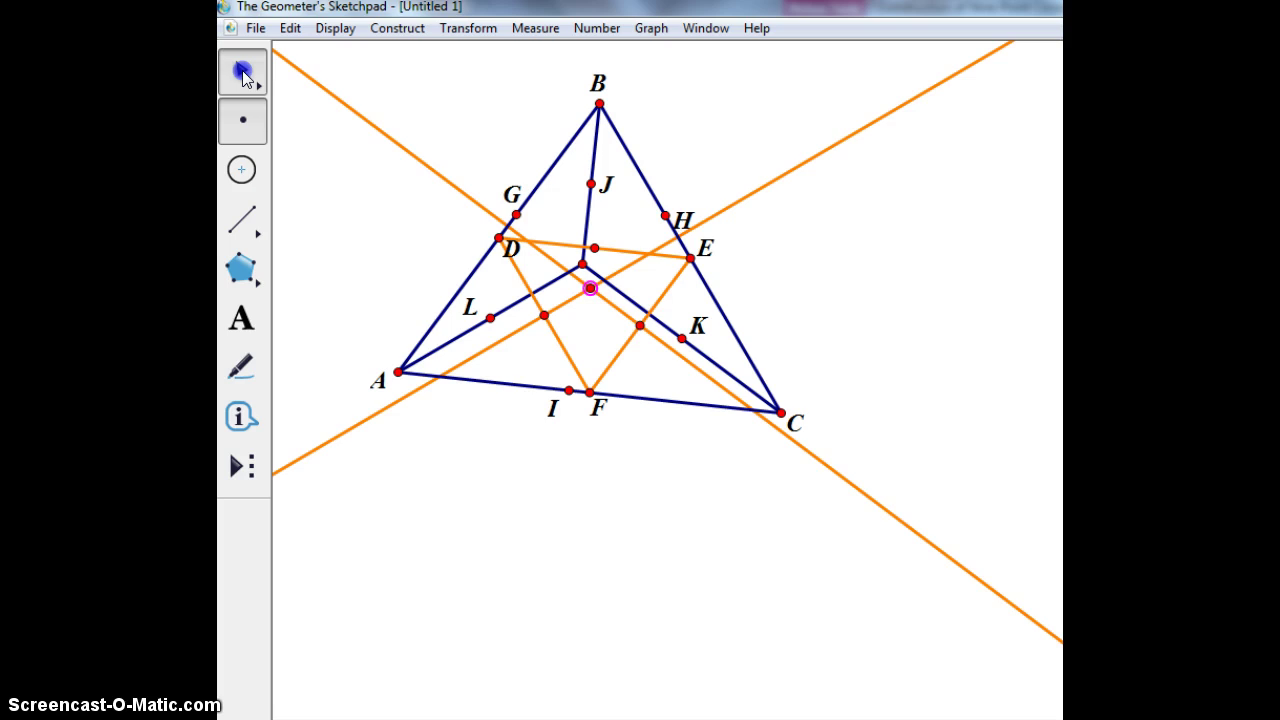
{"action": "left_click", "coordinate": [473, 521]}
Step: Colour both perpendicular bisector lines green
{"action": "left_click", "coordinate": [766, 182]}
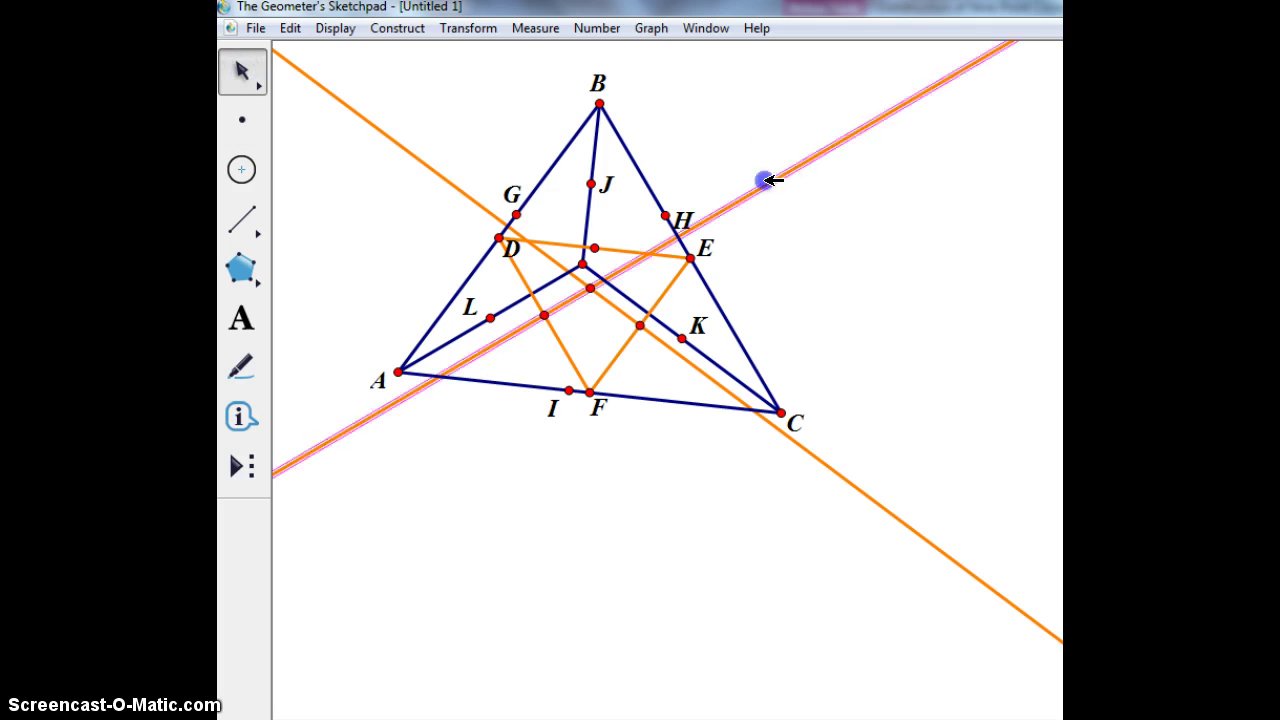
{"action": "left_click", "coordinate": [806, 456]}
{"action": "left_click", "coordinate": [393, 29]}
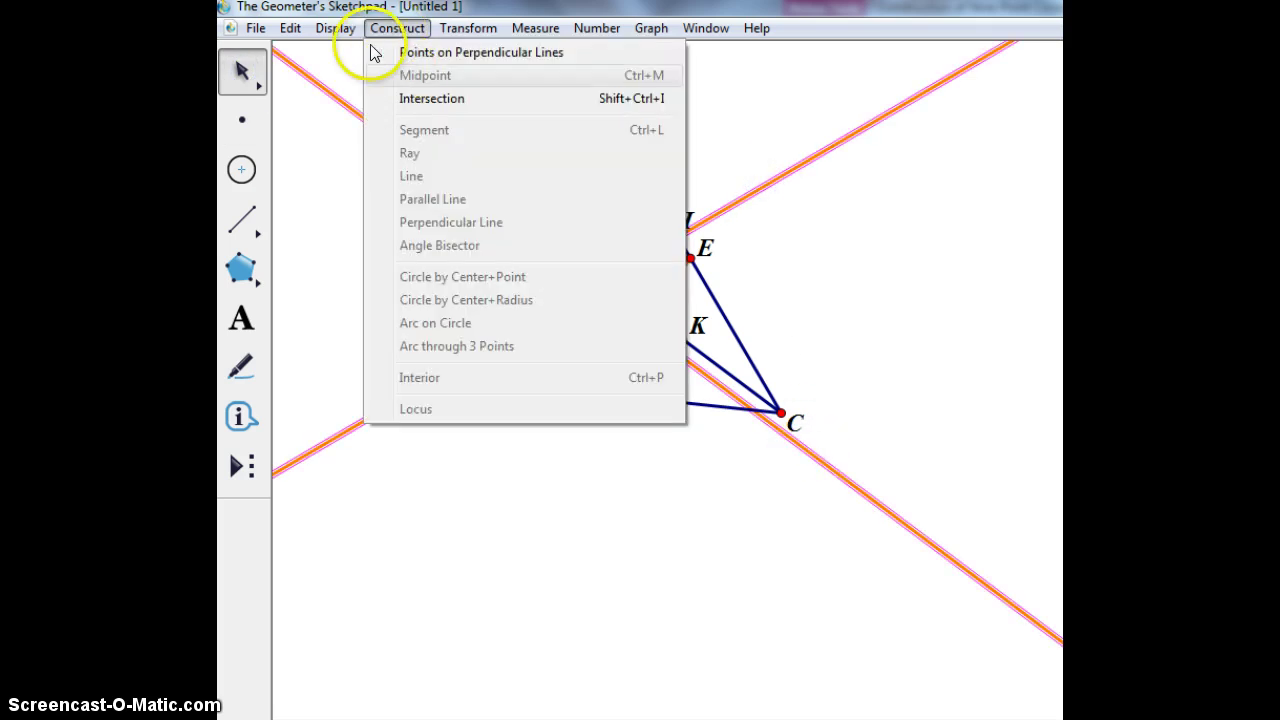
{"action": "left_click", "coordinate": [335, 28]}
{"action": "left_click", "coordinate": [368, 100]}
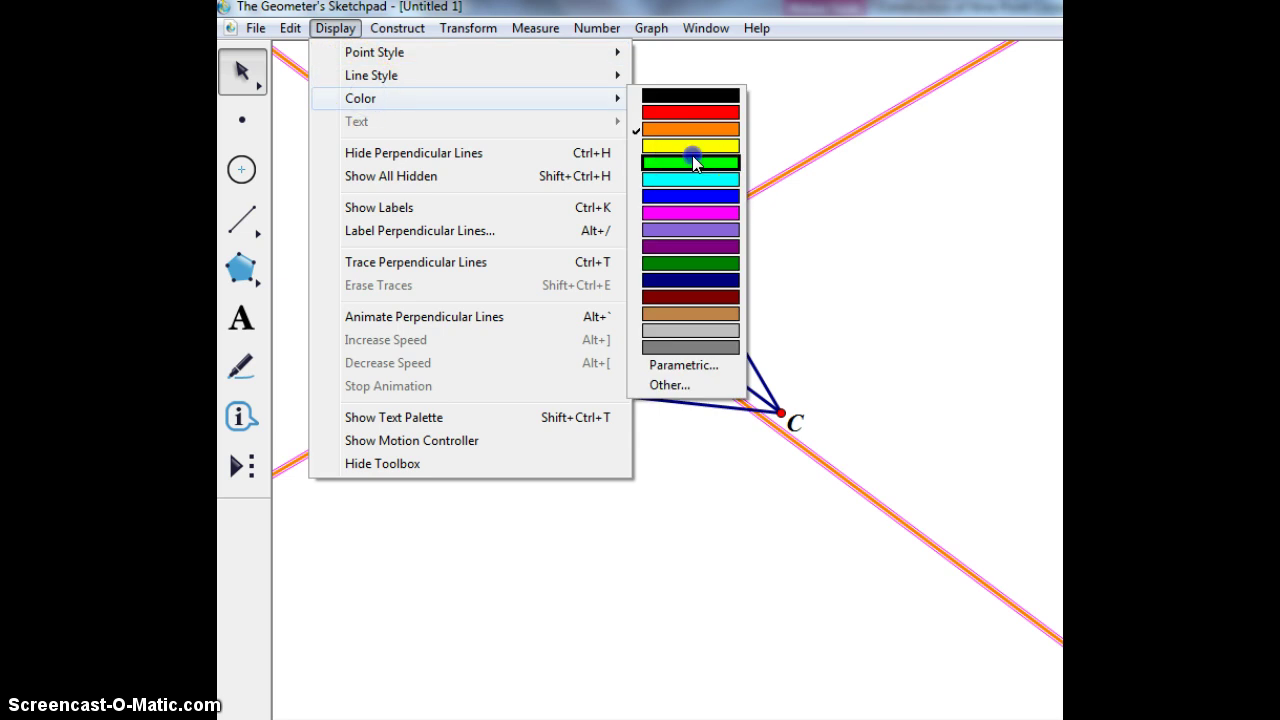
{"action": "left_click", "coordinate": [691, 160]}
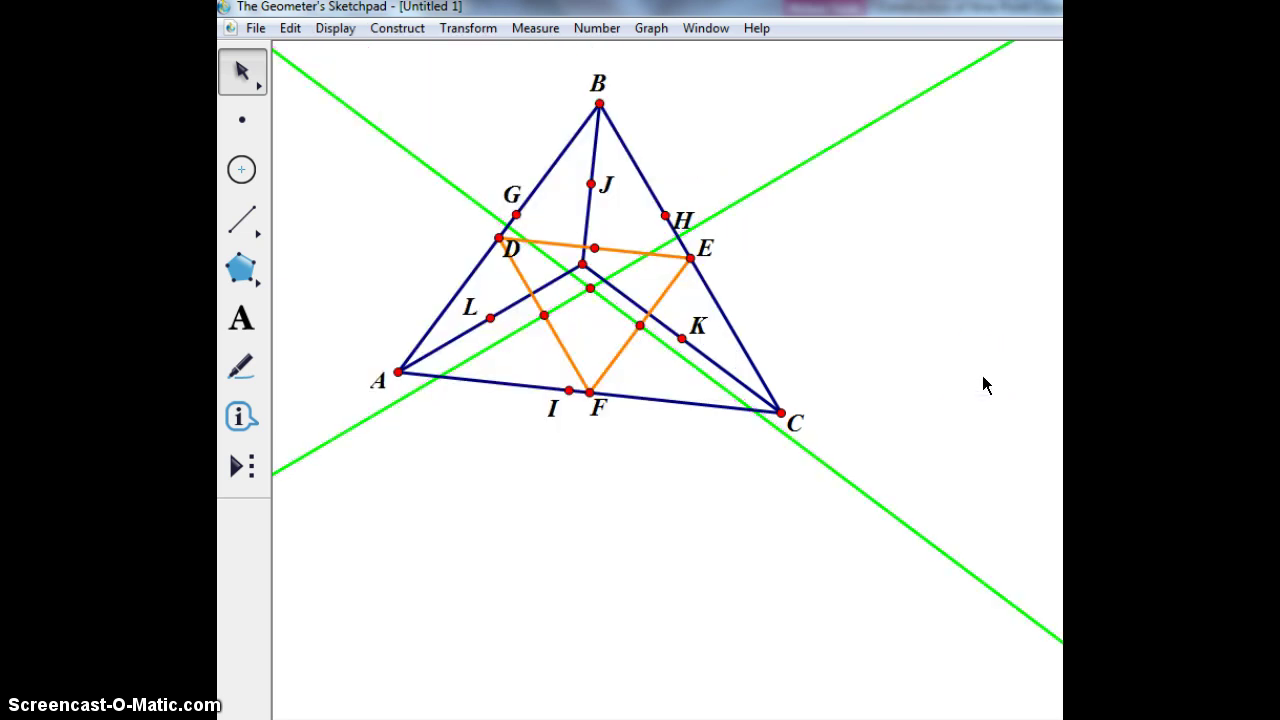
{"action": "left_click", "coordinate": [635, 288]}
Step: Label the bisectors' intersection M and draw a circle centred at M through point F
{"action": "left_click", "coordinate": [239, 328]}
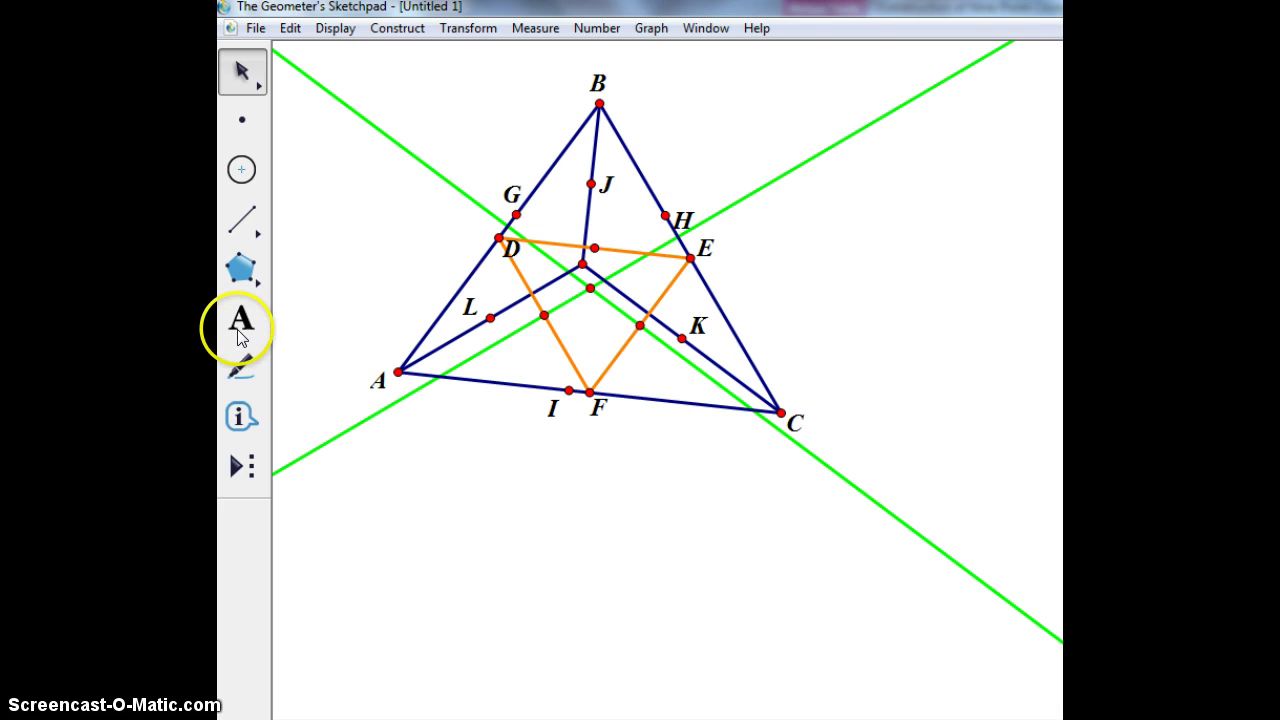
{"action": "left_click", "coordinate": [590, 288]}
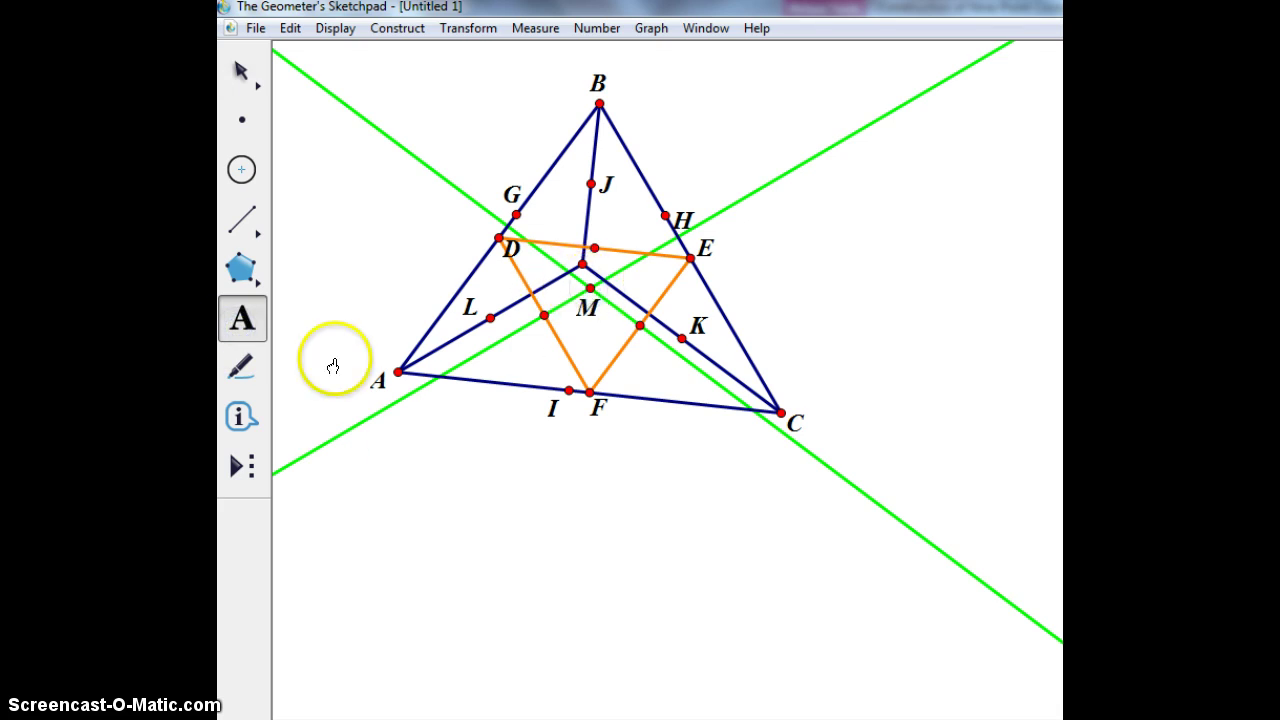
{"action": "left_click", "coordinate": [242, 170]}
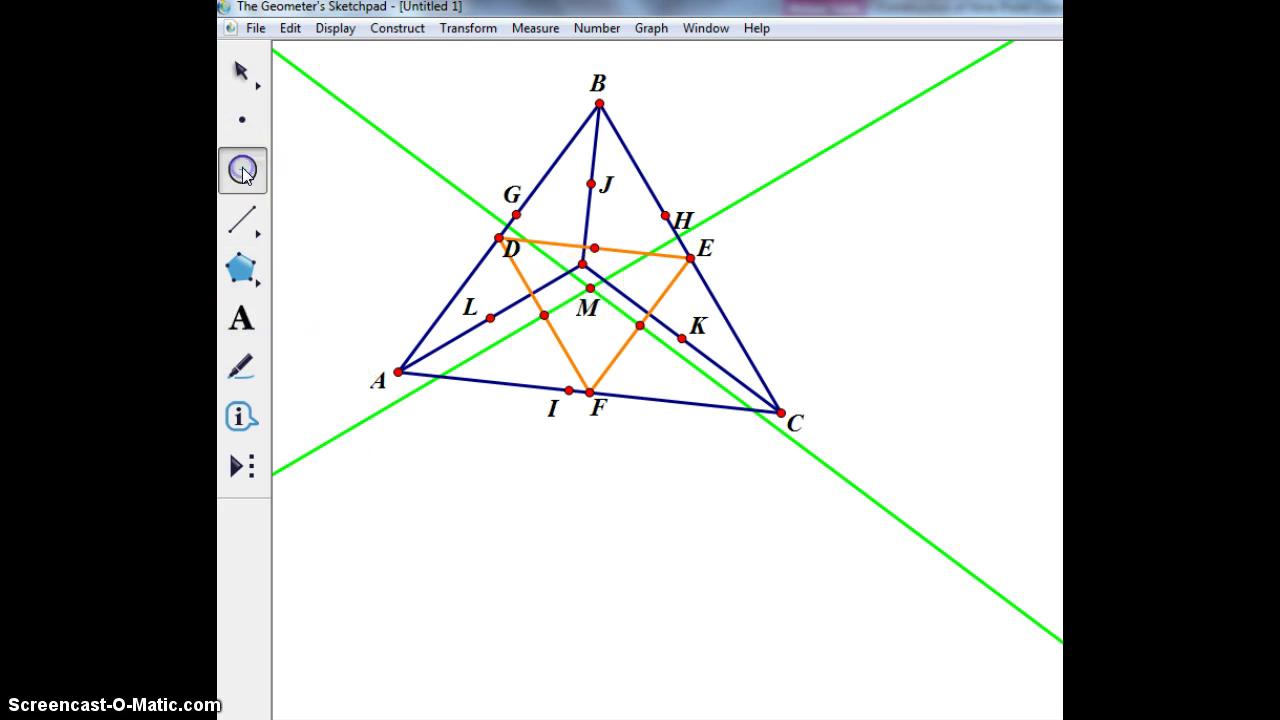
{"action": "left_click_drag", "start_coordinate": [590, 288], "coordinate": [590, 394]}
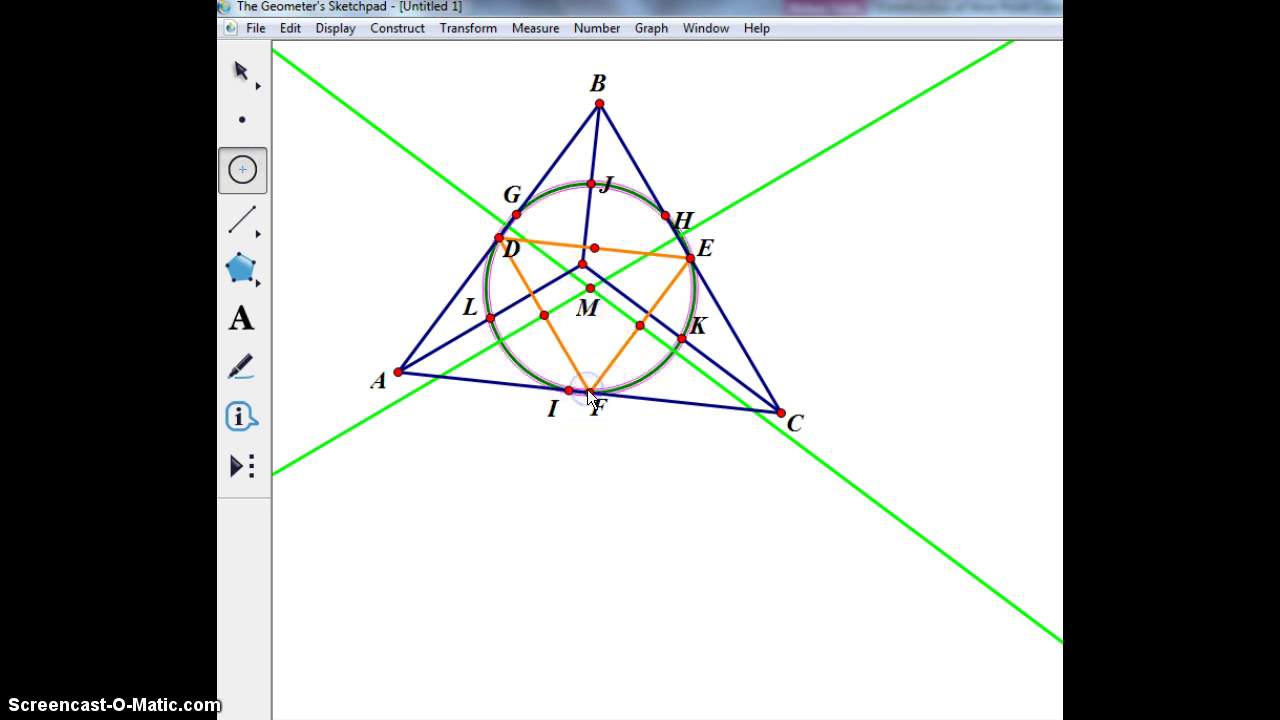
{"action": "left_click", "coordinate": [590, 289]}
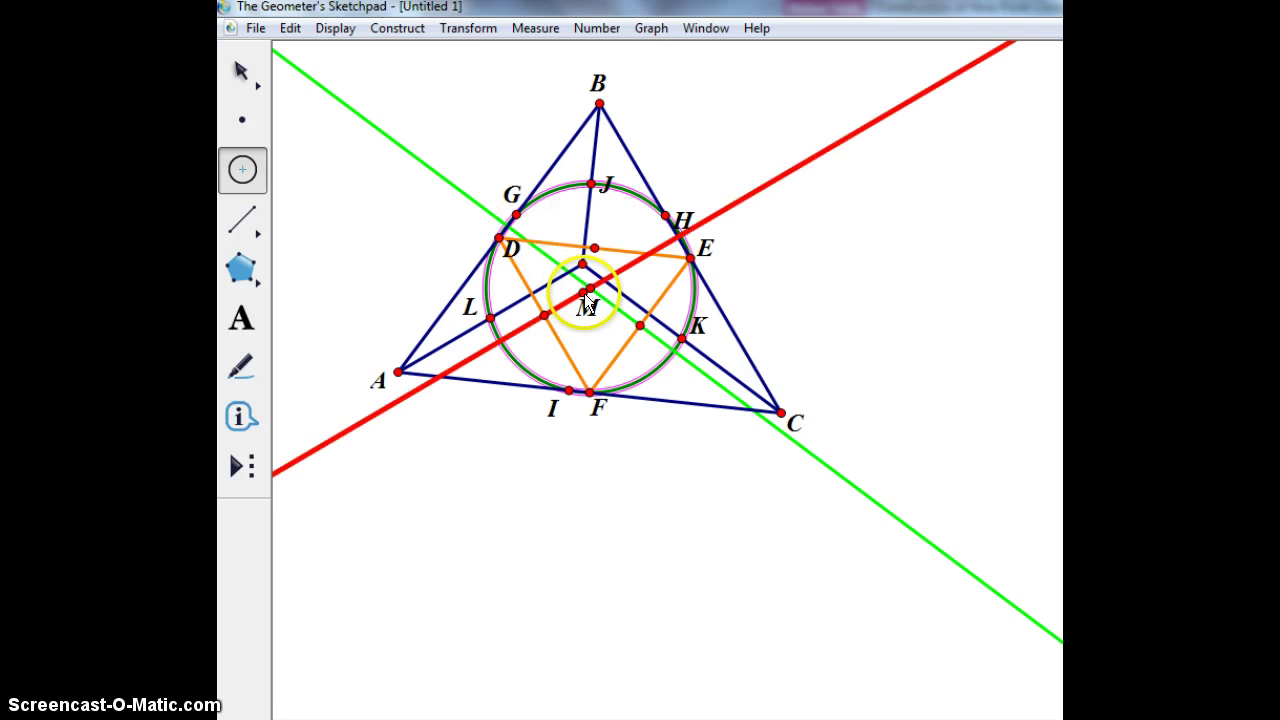
{"action": "left_click", "coordinate": [337, 30]}
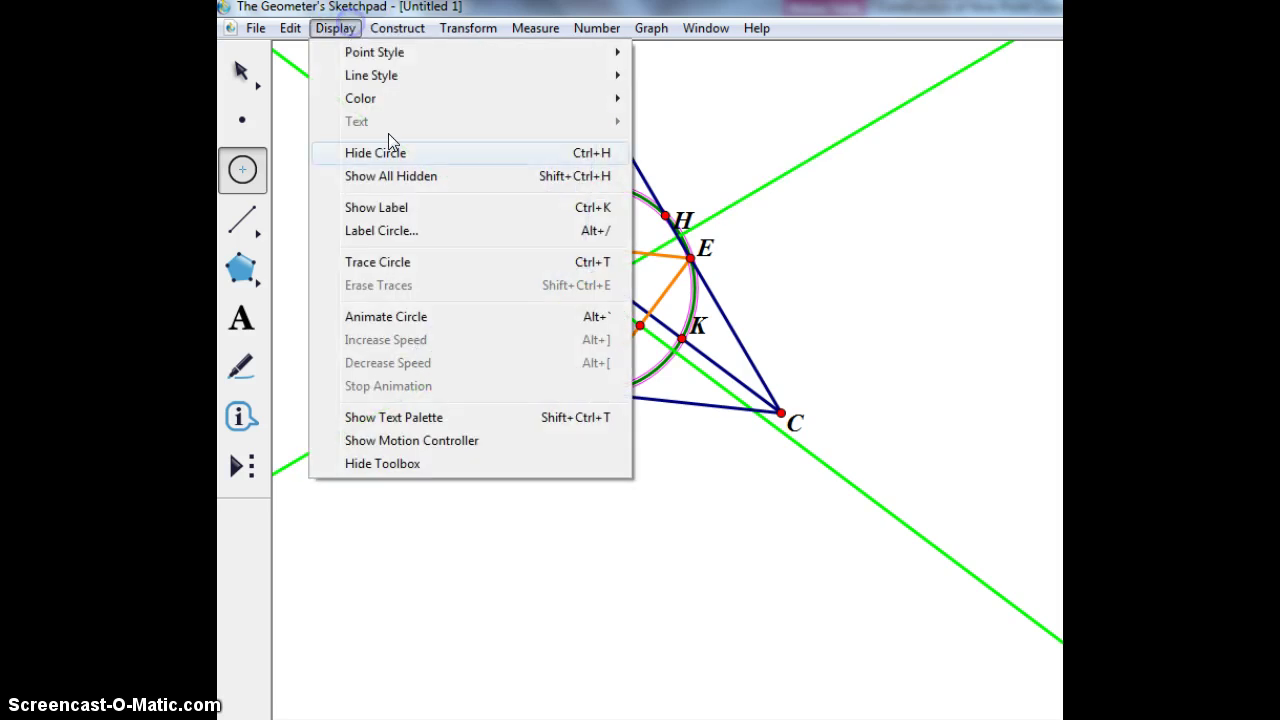
Step: Make the circle centred at M purple with a thick line style, then deselect it
{"action": "left_click", "coordinate": [382, 99]}
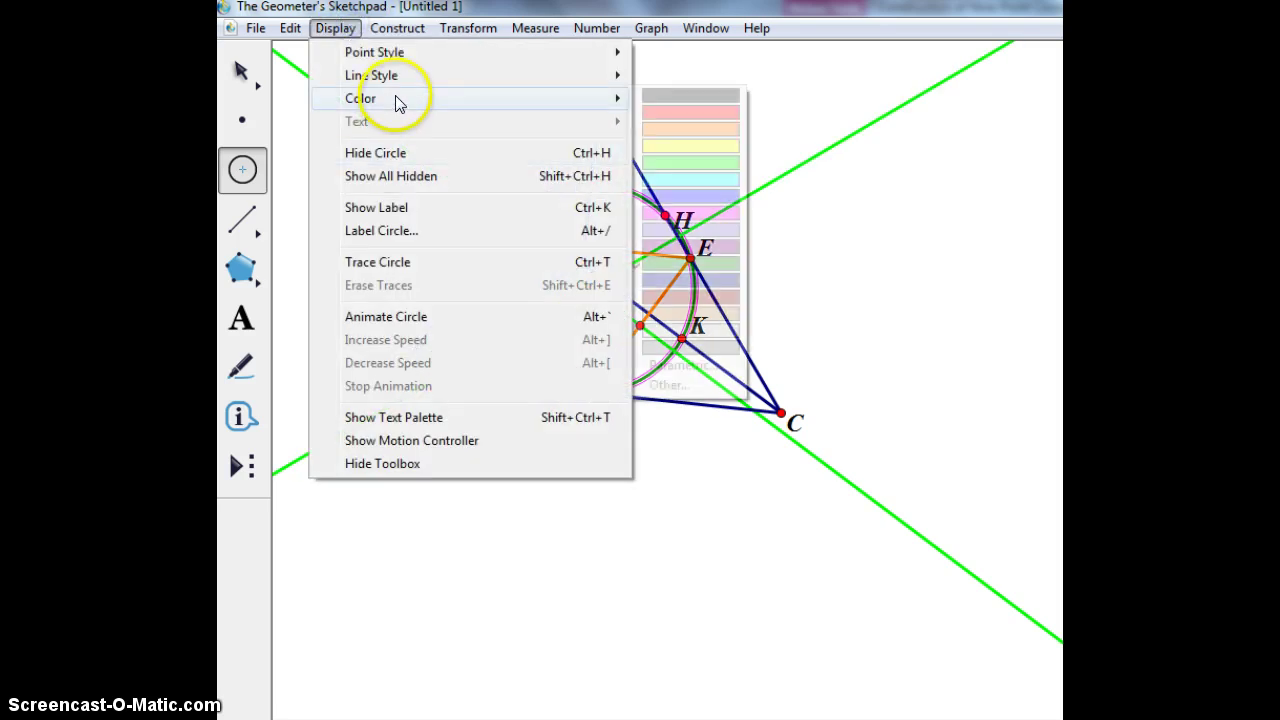
{"action": "left_click", "coordinate": [693, 246]}
{"action": "left_click", "coordinate": [337, 28]}
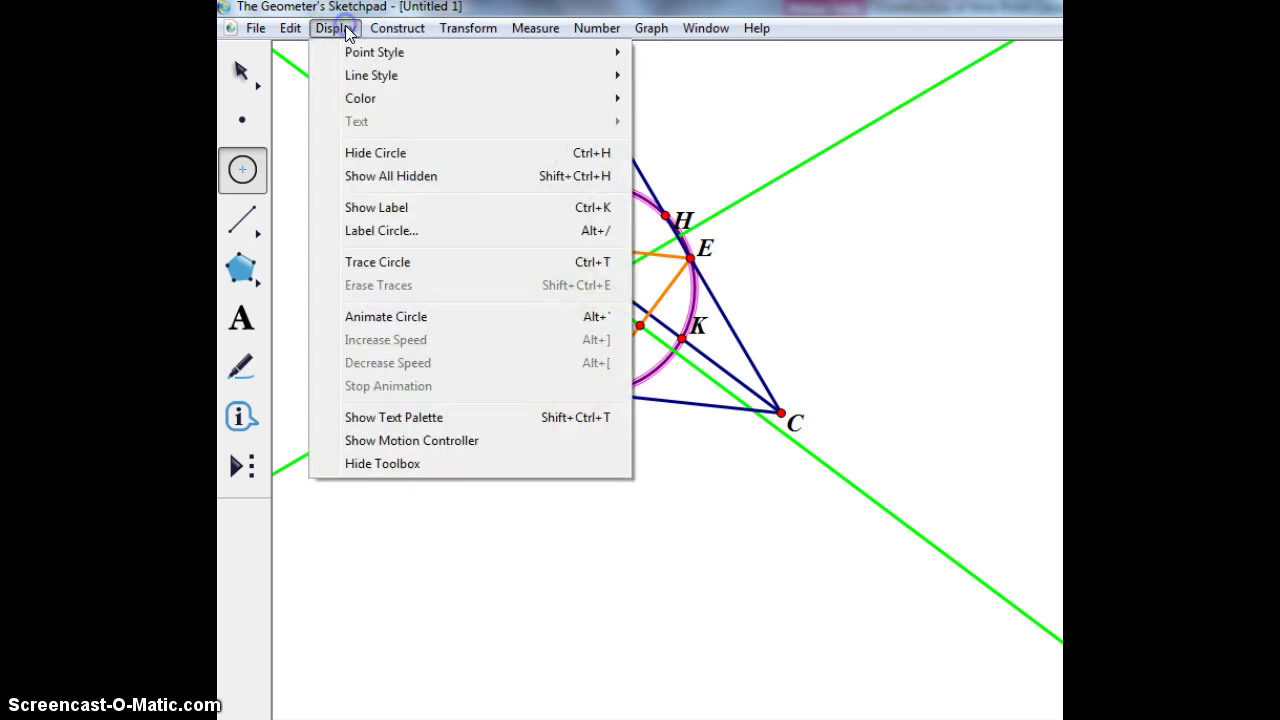
{"action": "left_click", "coordinate": [389, 80]}
{"action": "left_click", "coordinate": [690, 144]}
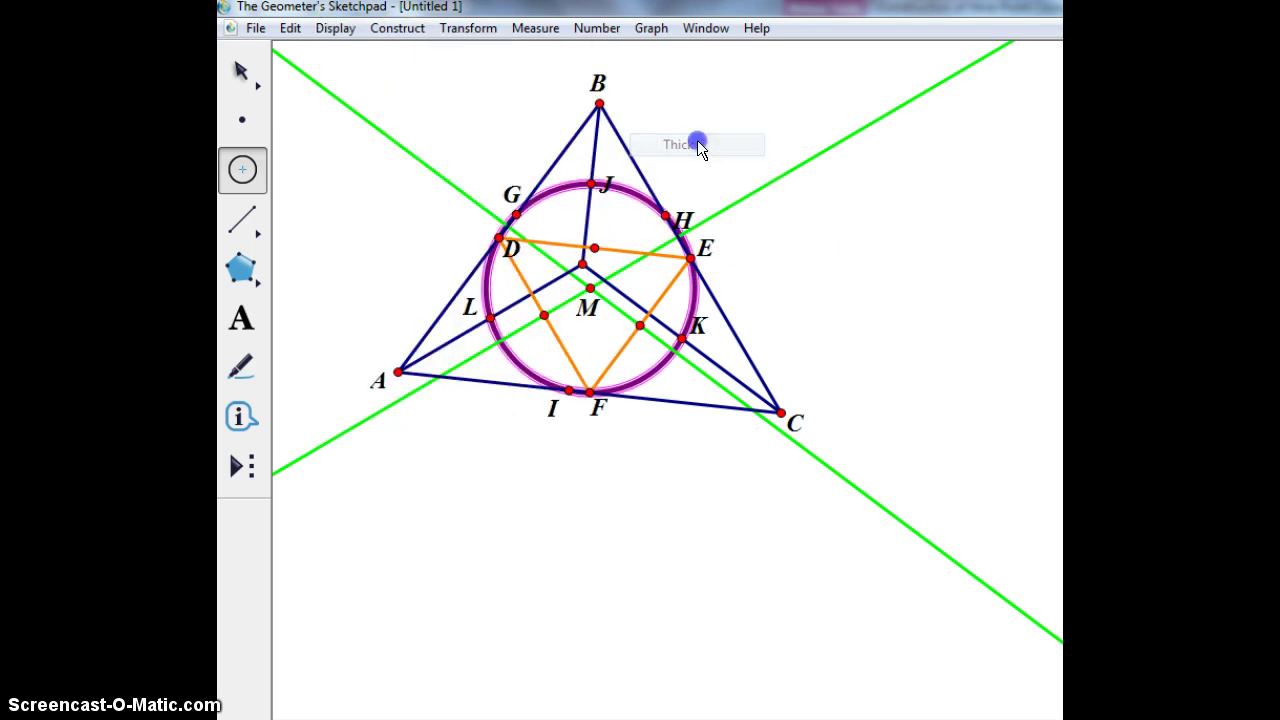
{"action": "left_click", "coordinate": [240, 75]}
{"action": "left_click", "coordinate": [770, 294]}
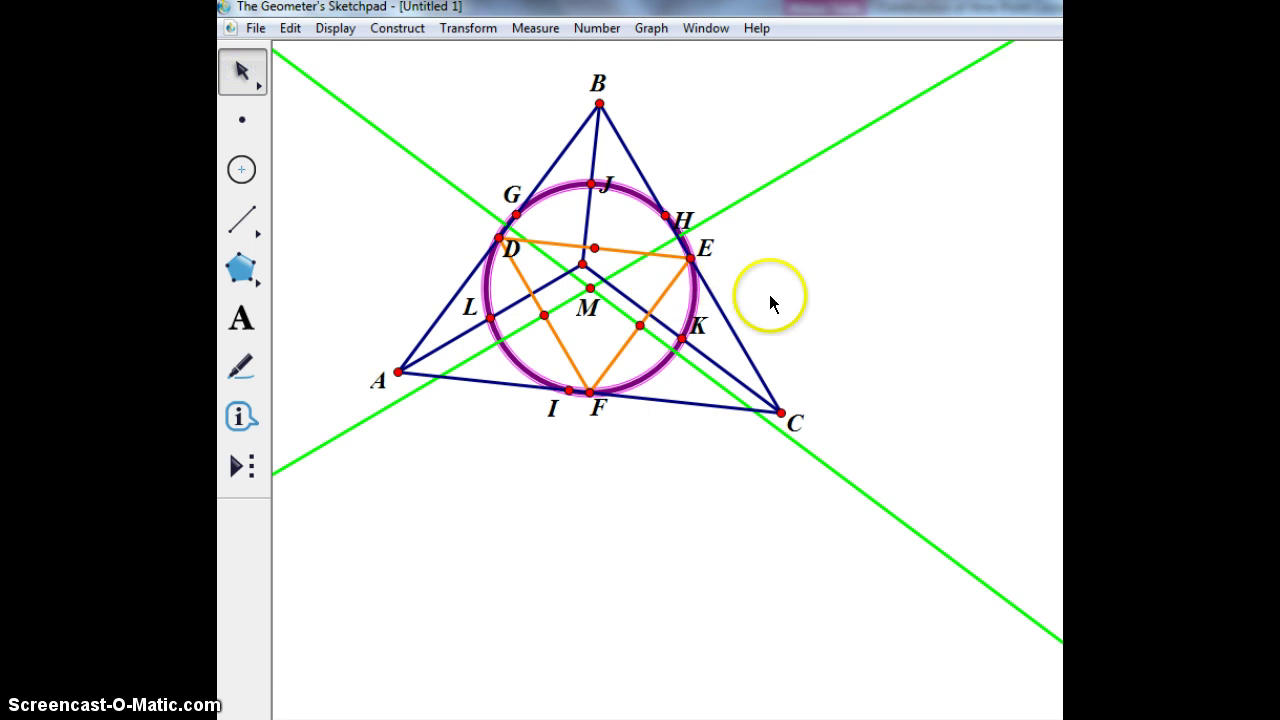